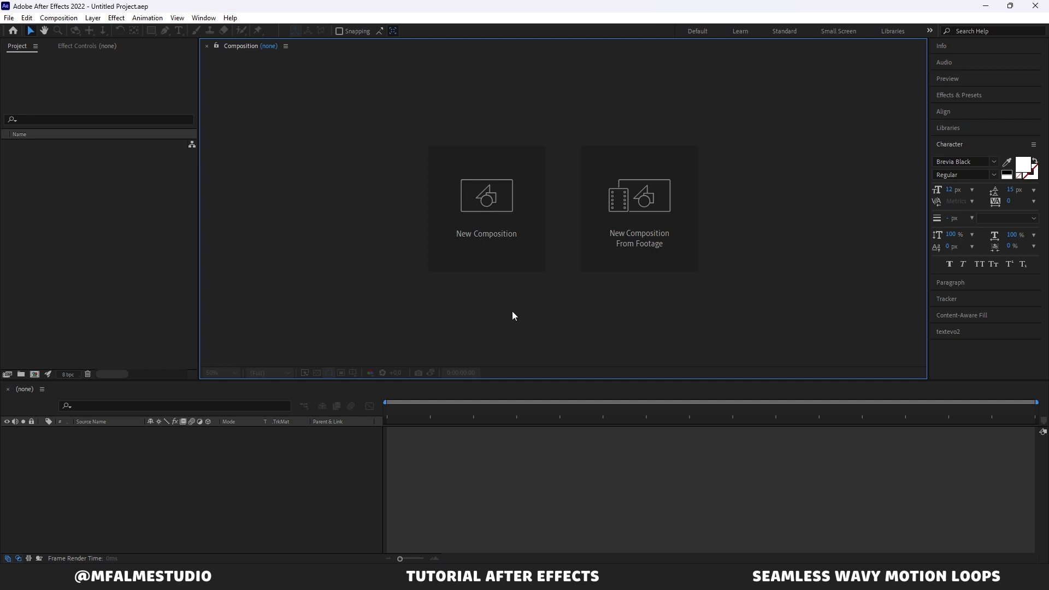
- Start a new composition, Comp 1, preset to 1920×1080, 30 fps and 10 seconds
{"action": "left_click", "coordinate": [509, 200]}
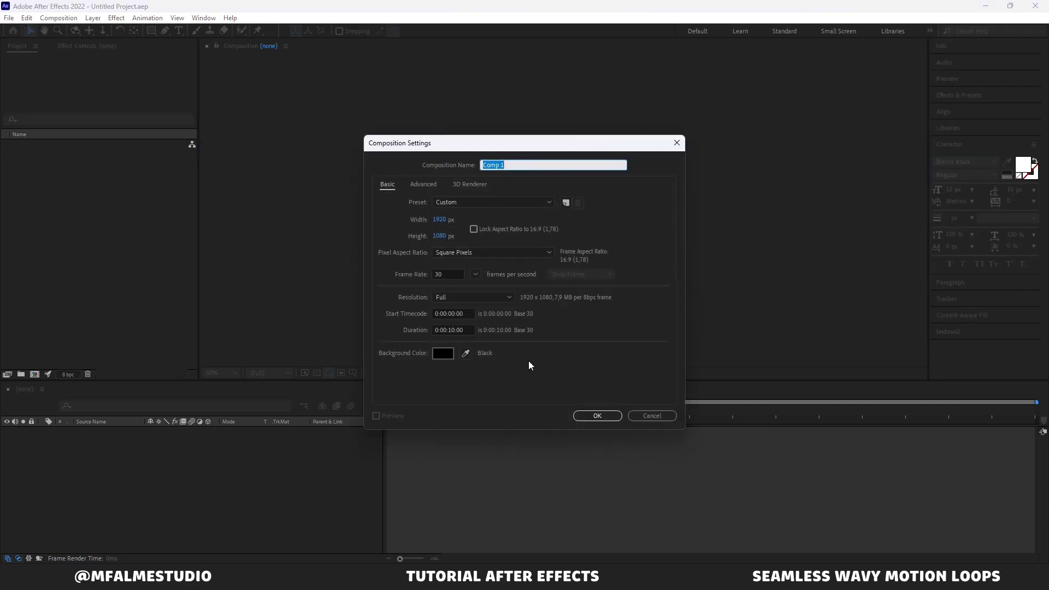
- Create a 1920×1080 composition and type the title text MFALME STUDIO
{"action": "left_click", "coordinate": [575, 415]}
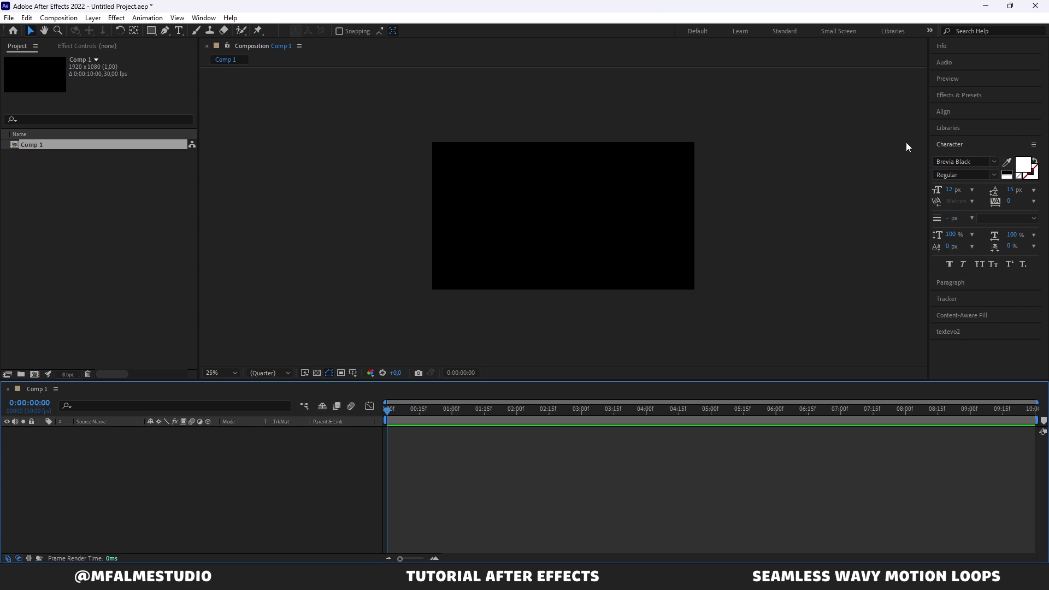
{"action": "left_click", "coordinate": [180, 31]}
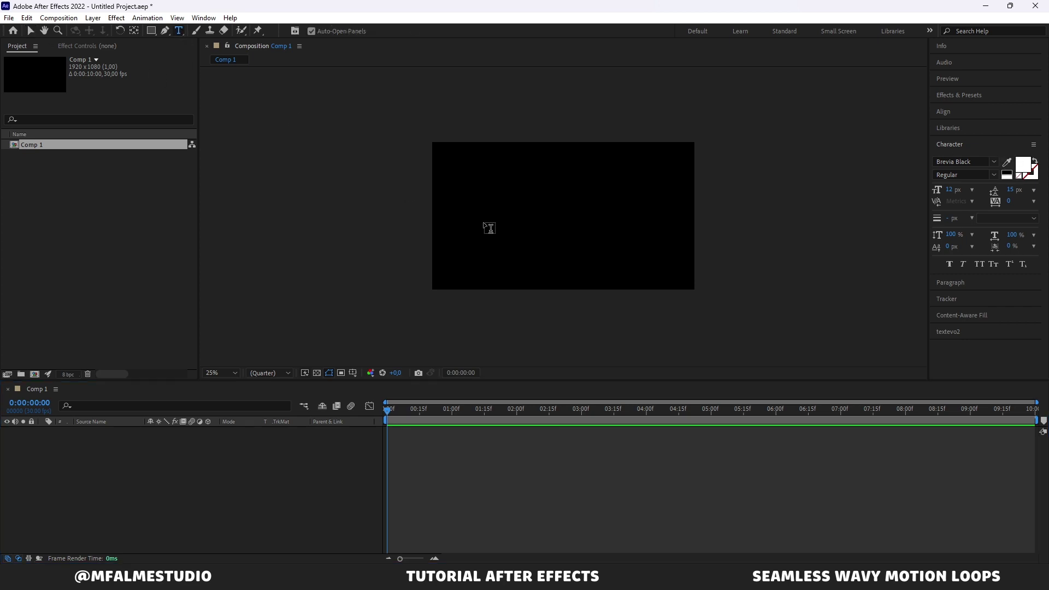
{"action": "left_click", "coordinate": [517, 207]}
{"action": "type", "text": "Mfalm"}
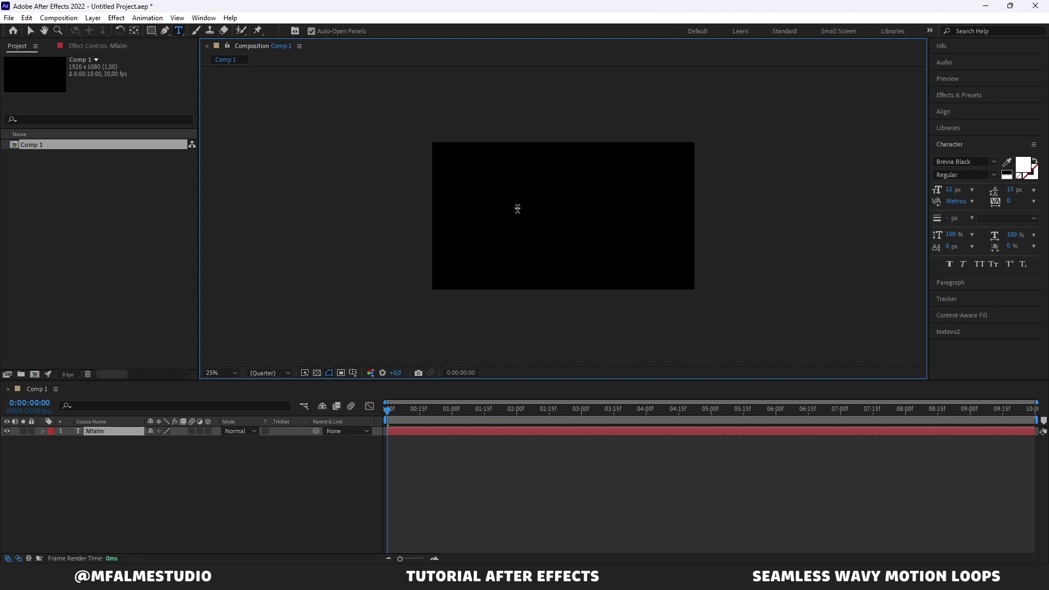
{"action": "key", "text": "BackSpace"}
{"action": "type", "text": "MFALME ST"}
{"action": "type", "text": "UDIO"}
{"action": "left_click", "coordinate": [30, 30]}
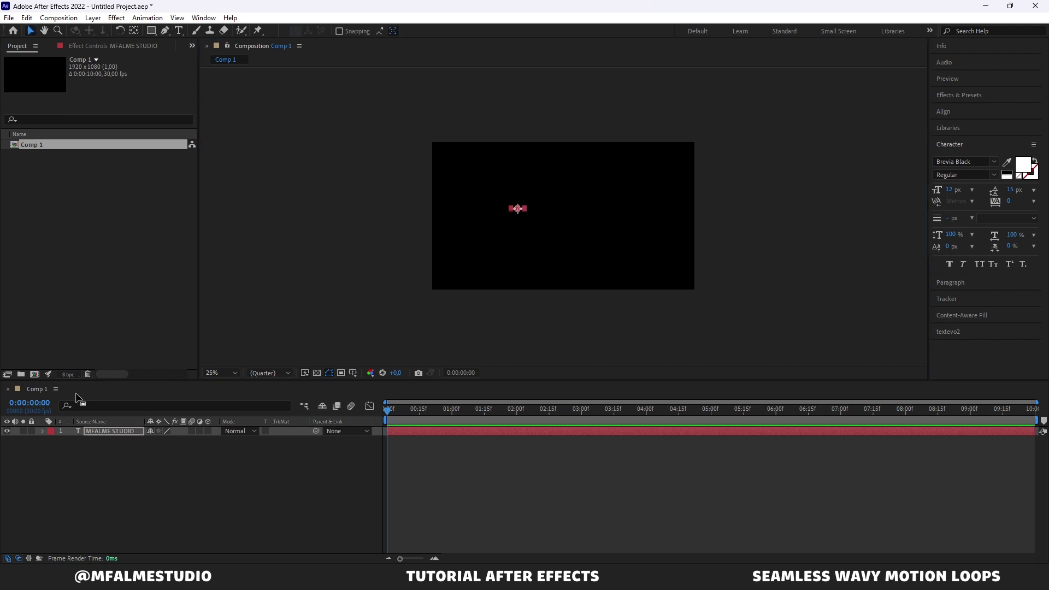
- Scale the text layer to 1335% and centre it horizontally and vertically in the frame
{"action": "left_click", "coordinate": [111, 432]}
{"action": "key", "text": "s"}
{"action": "left_click_drag", "start_coordinate": [161, 440], "coordinate": [815, 419]}
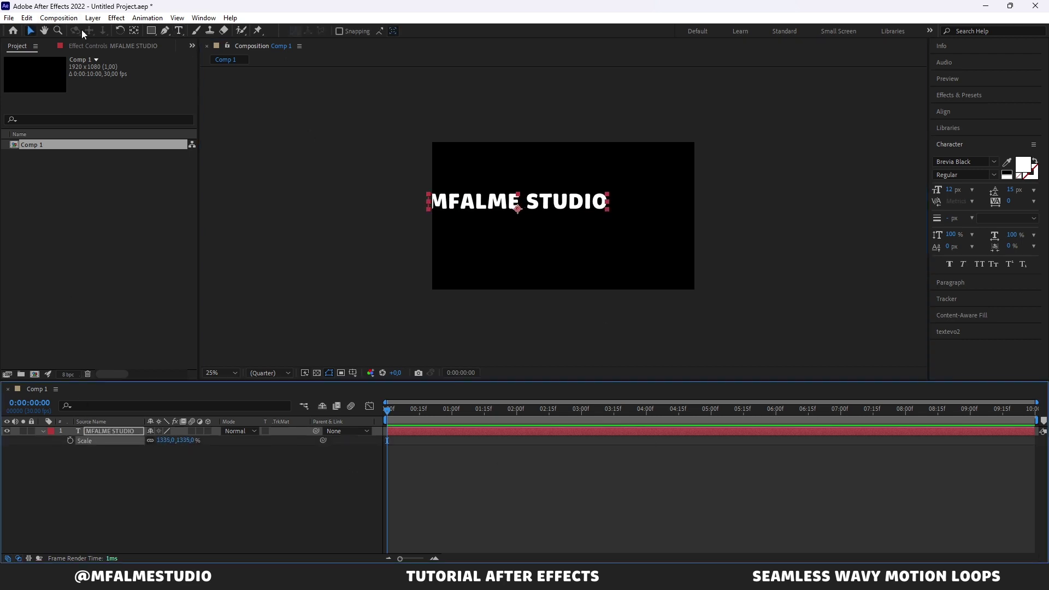
{"action": "left_click", "coordinate": [134, 31]}
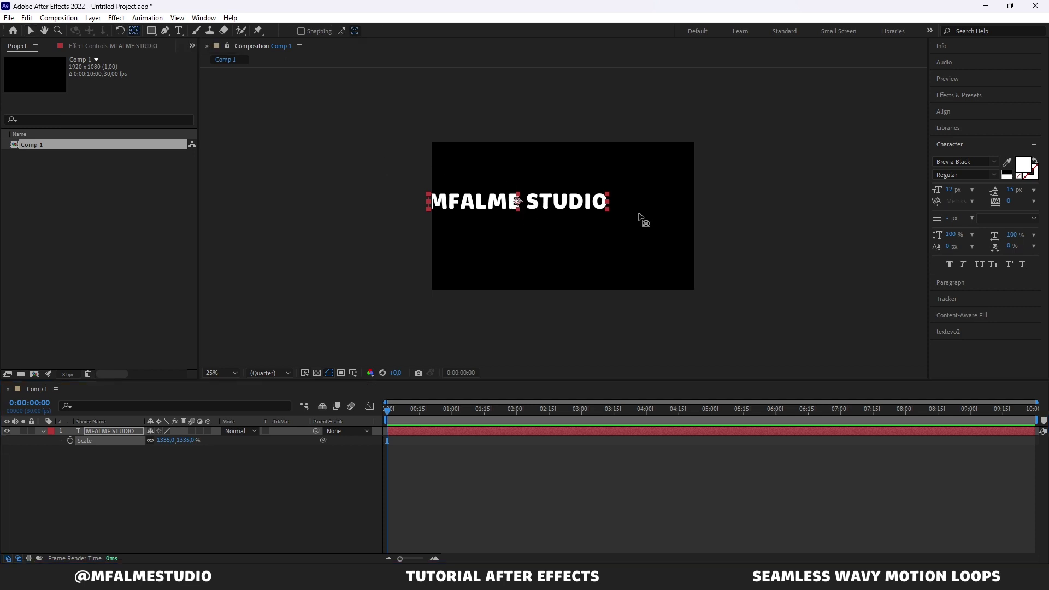
{"action": "left_click", "coordinate": [945, 112]}
{"action": "left_click", "coordinate": [962, 138]}
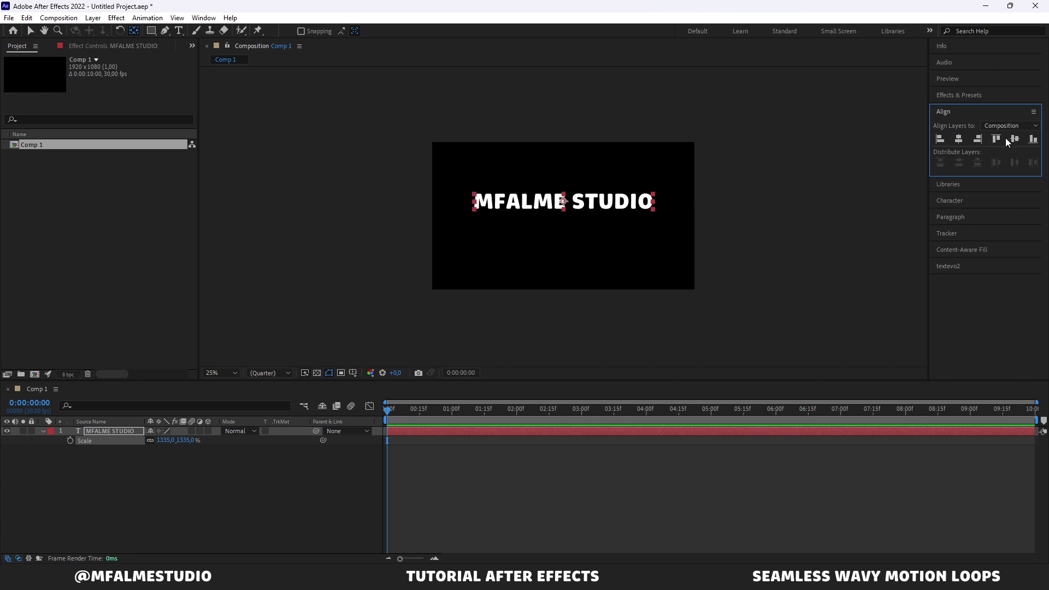
{"action": "left_click", "coordinate": [1014, 139]}
{"action": "key", "text": "v"}
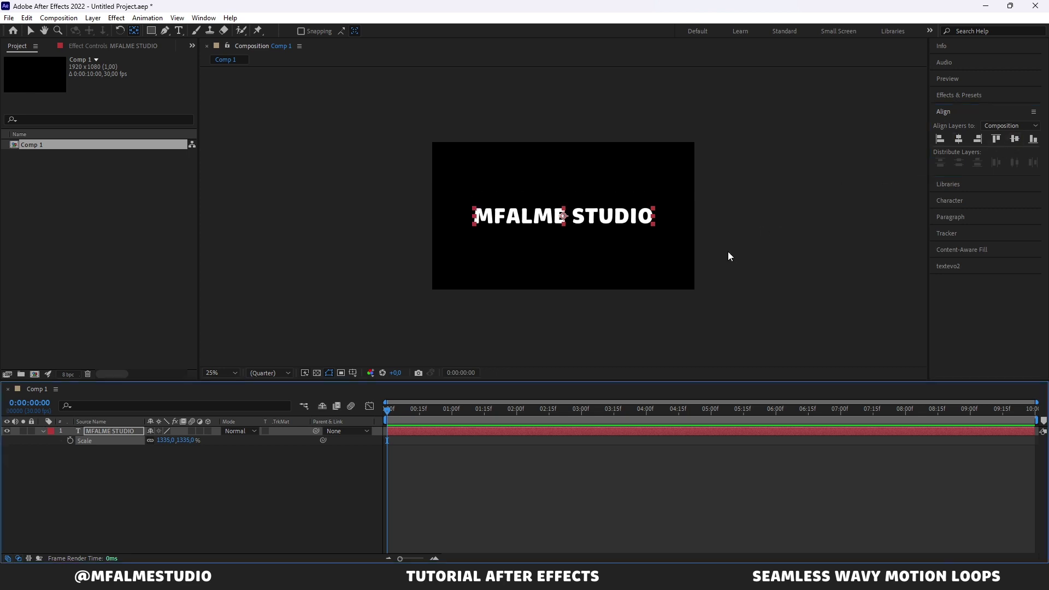
{"action": "key", "text": "period"}
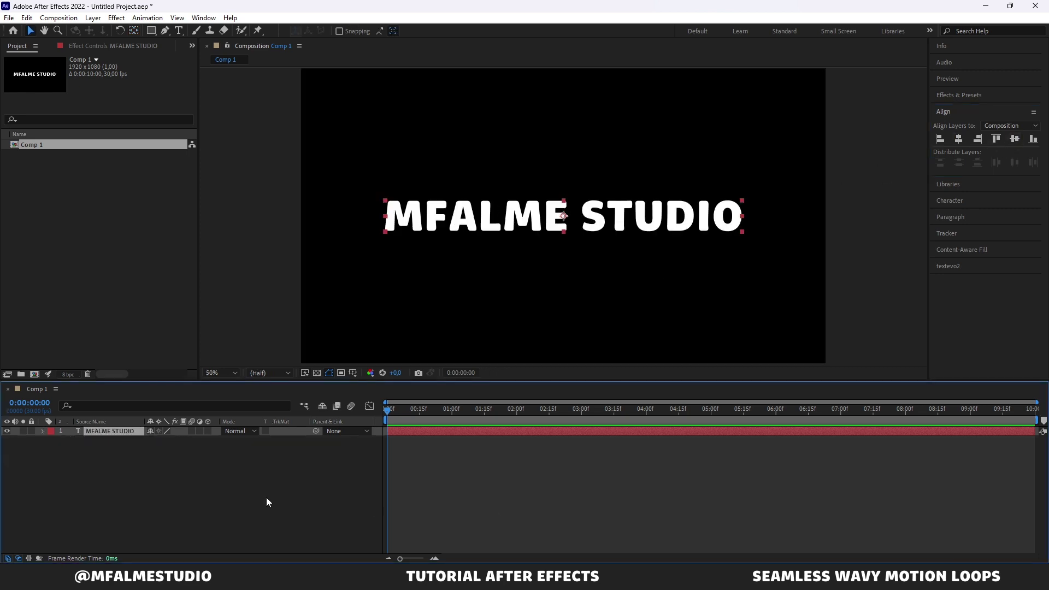
- Pre-compose the text layer into MFALME STUDIO Comp 1 and open that precomp
{"action": "left_click", "coordinate": [267, 502]}
{"action": "left_click", "coordinate": [415, 221]}
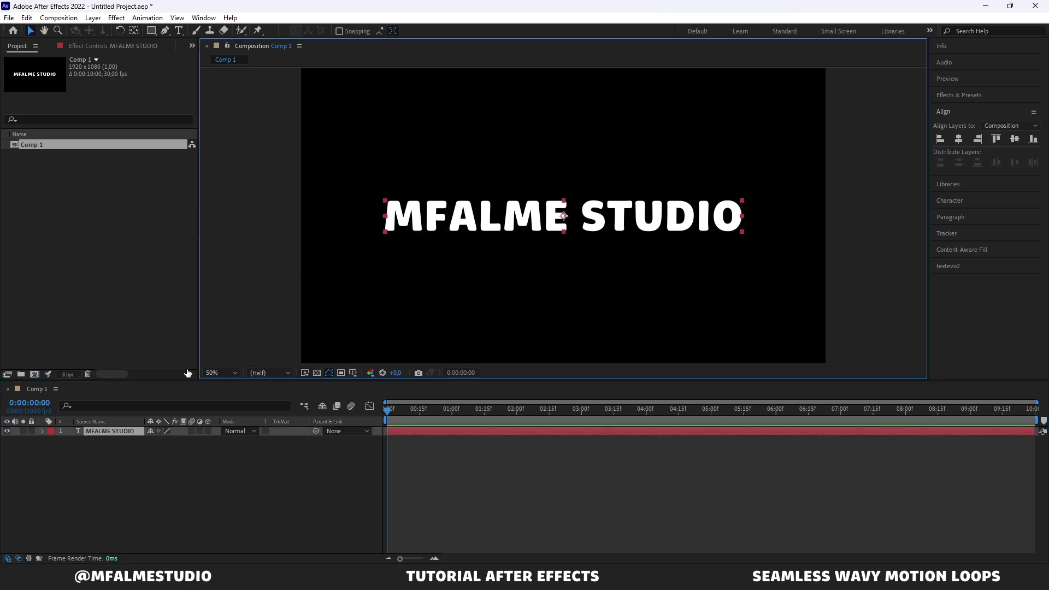
{"action": "right_click", "coordinate": [105, 431]}
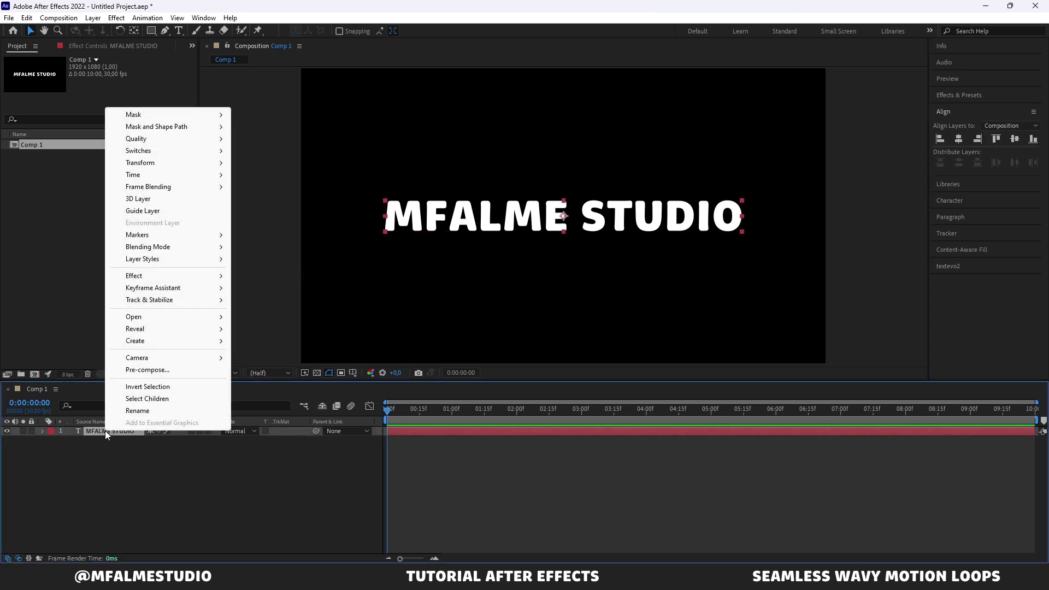
{"action": "left_click", "coordinate": [173, 371]}
{"action": "left_click", "coordinate": [552, 360]}
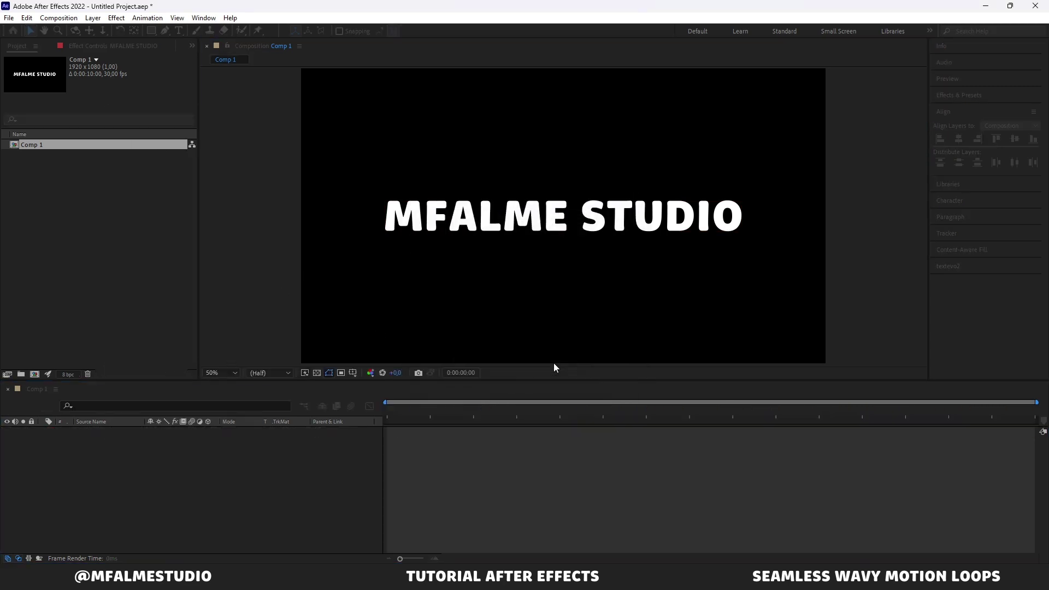
{"action": "left_click", "coordinate": [39, 392]}
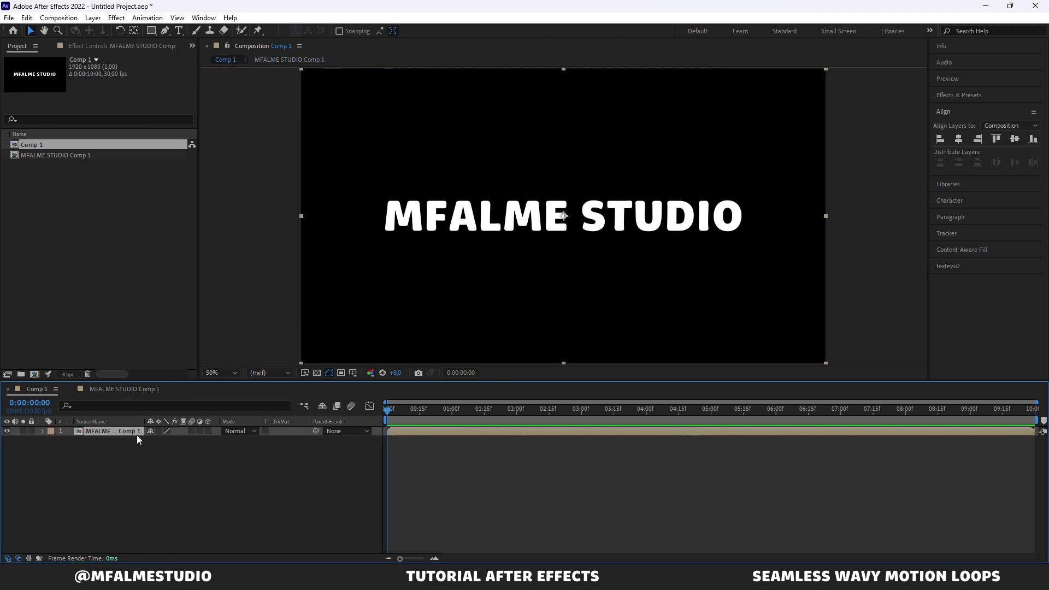
{"action": "left_click", "coordinate": [123, 391]}
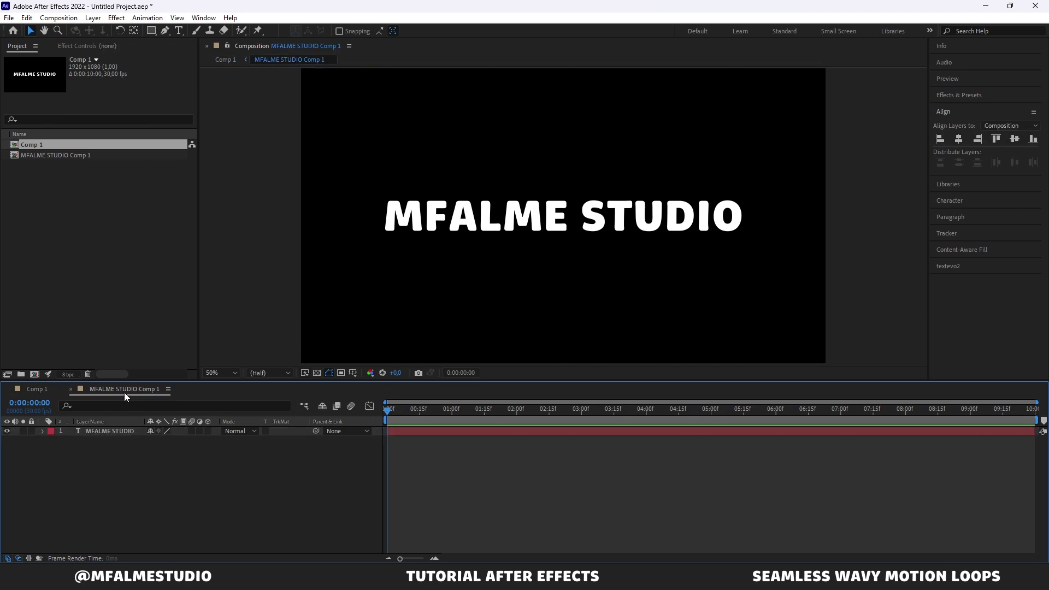
- Draw a region of interest tightly framing the MFALME STUDIO title
{"action": "left_click", "coordinate": [106, 432]}
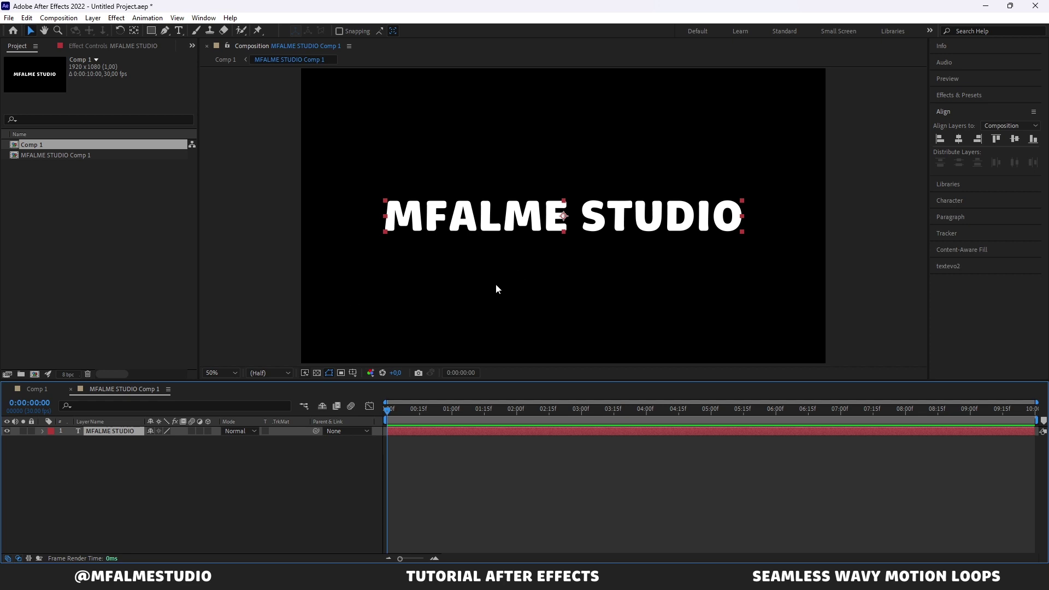
{"action": "left_click", "coordinate": [341, 373]}
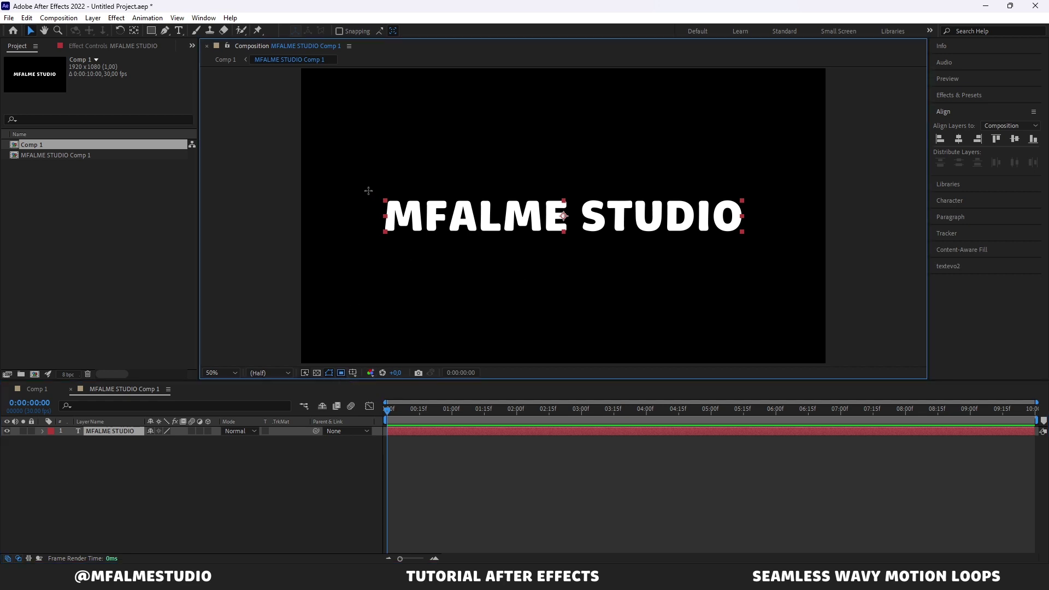
{"action": "mouse_move", "coordinate": [363, 186]}
{"action": "left_mouse_down"}
{"action": "mouse_move", "coordinate": [673, 245]}
{"action": "mouse_move", "coordinate": [758, 250]}
{"action": "mouse_move", "coordinate": [759, 221]}
{"action": "left_mouse_up"}
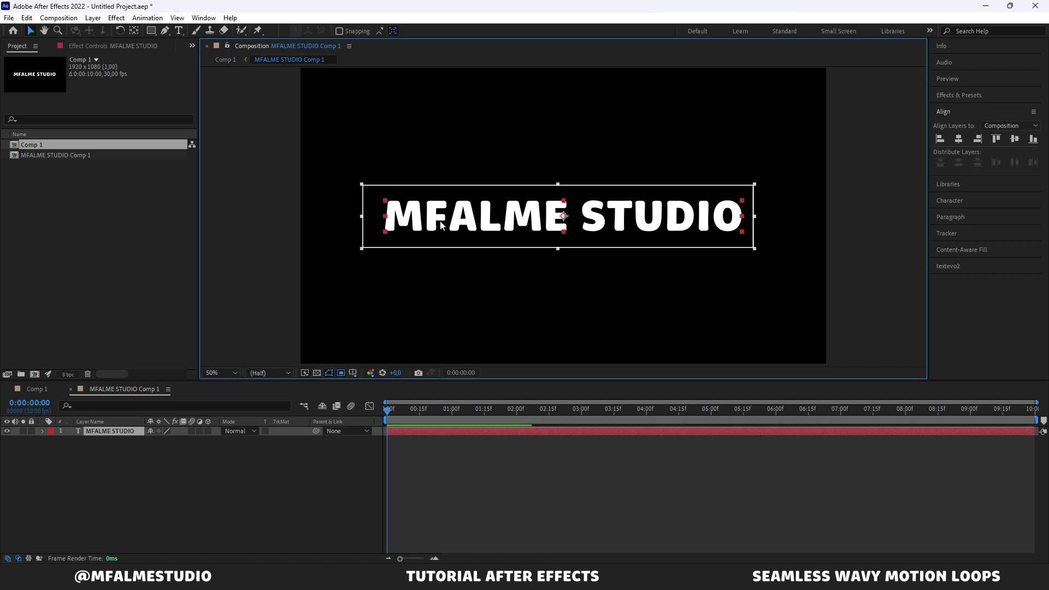
{"action": "left_click_drag", "start_coordinate": [363, 221], "coordinate": [369, 221]}
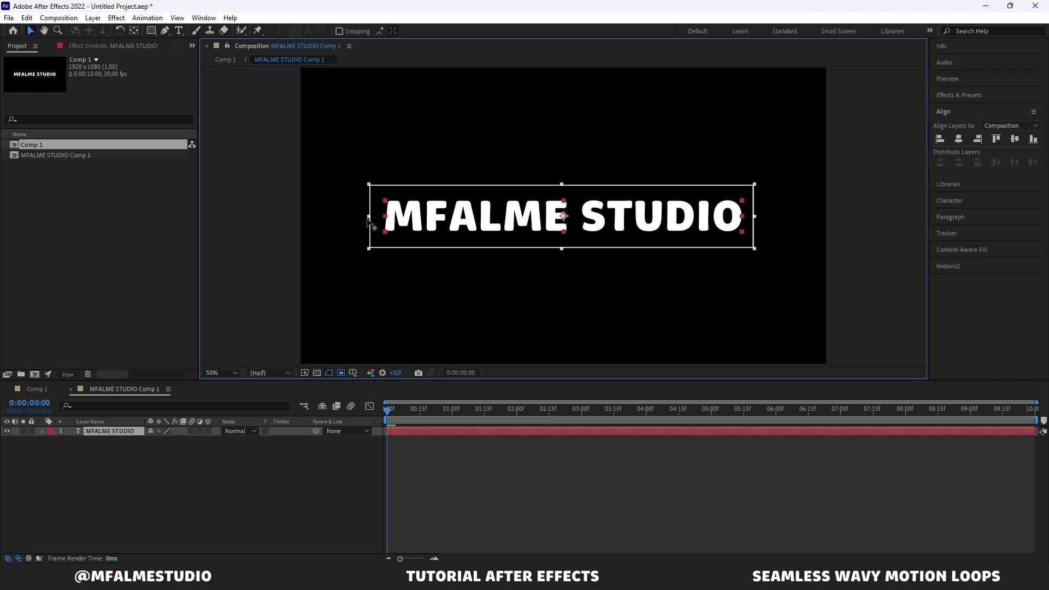
{"action": "key", "text": "comma"}
{"action": "key", "text": "comma"}
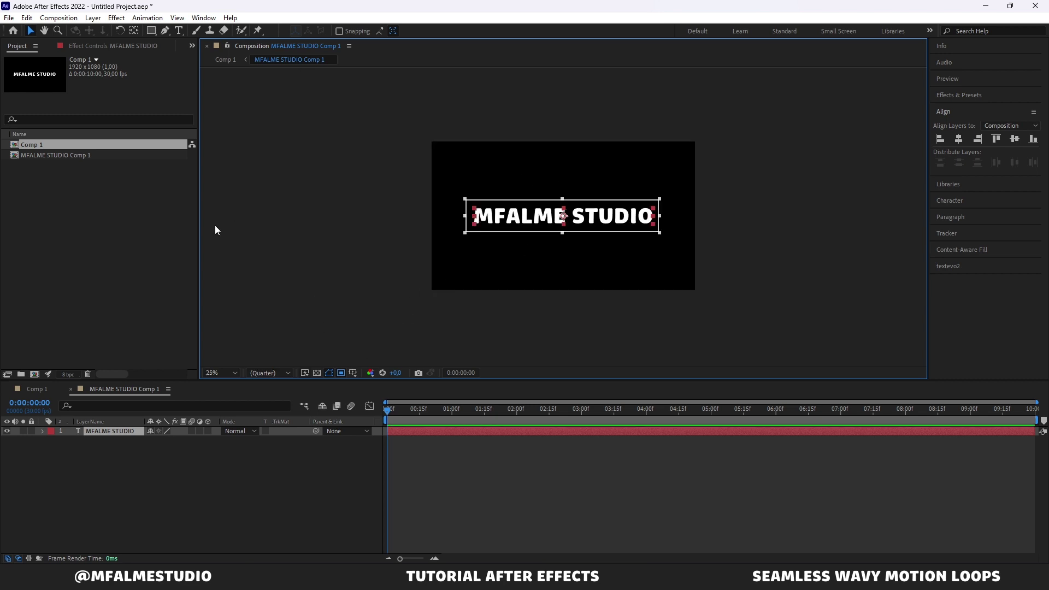
- Crop the precomp to its region of interest, then switch back to Comp 1
{"action": "left_click", "coordinate": [61, 18]}
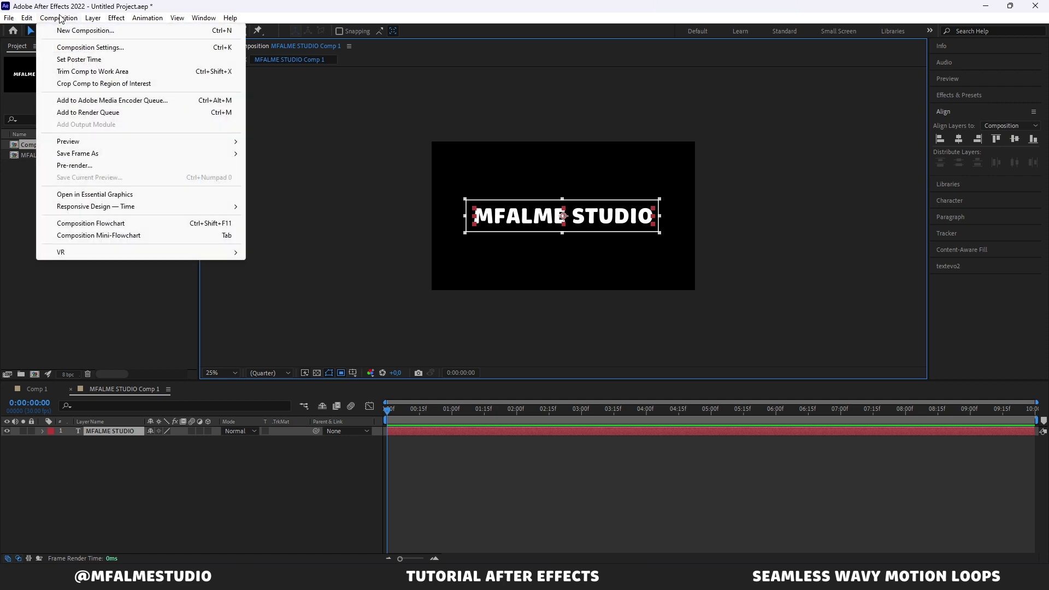
{"action": "left_click", "coordinate": [102, 85]}
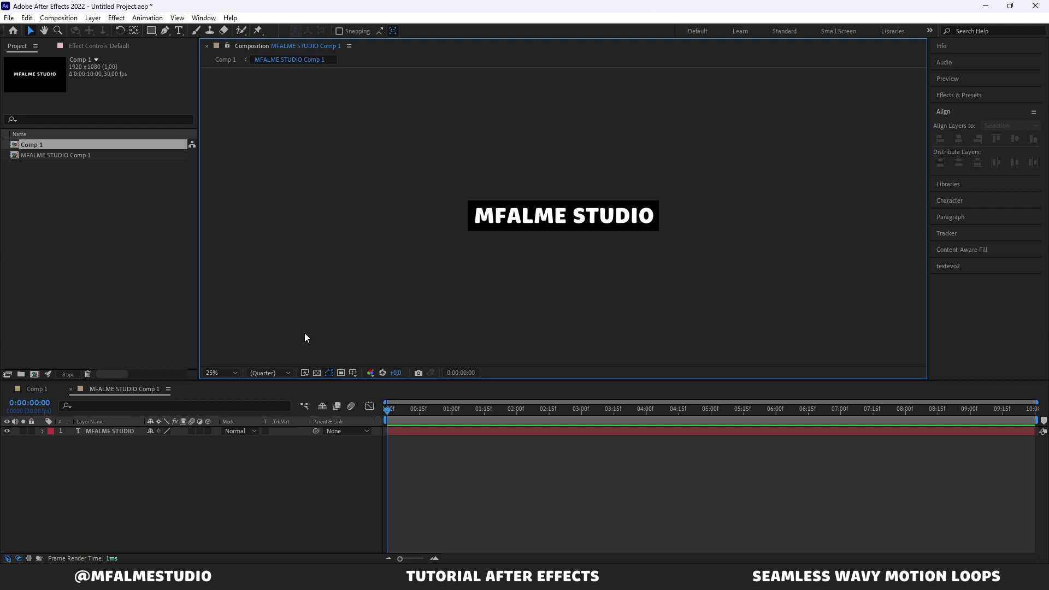
{"action": "left_click", "coordinate": [389, 328]}
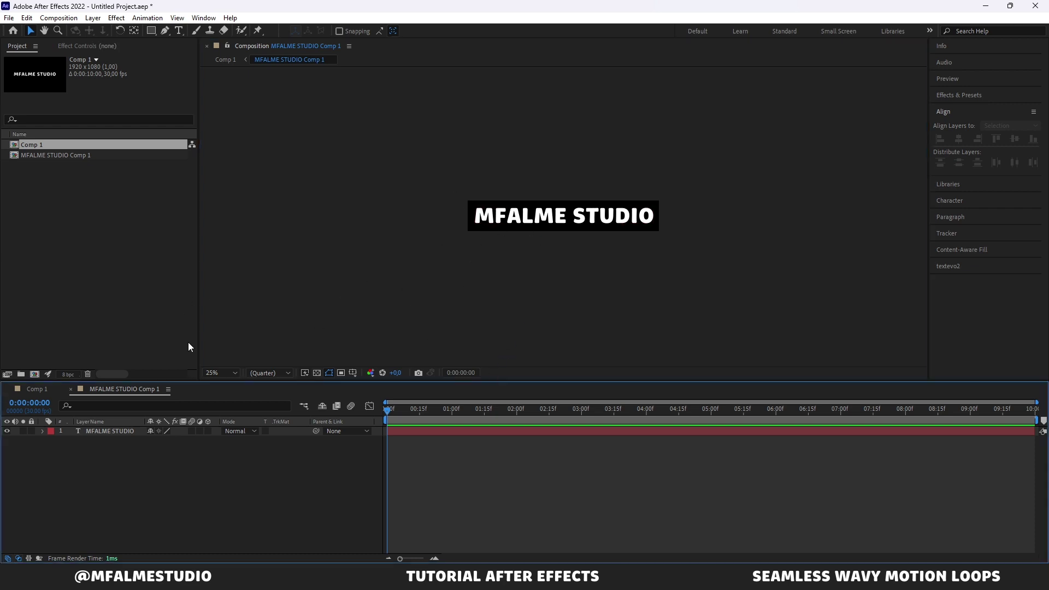
{"action": "left_click", "coordinate": [39, 389]}
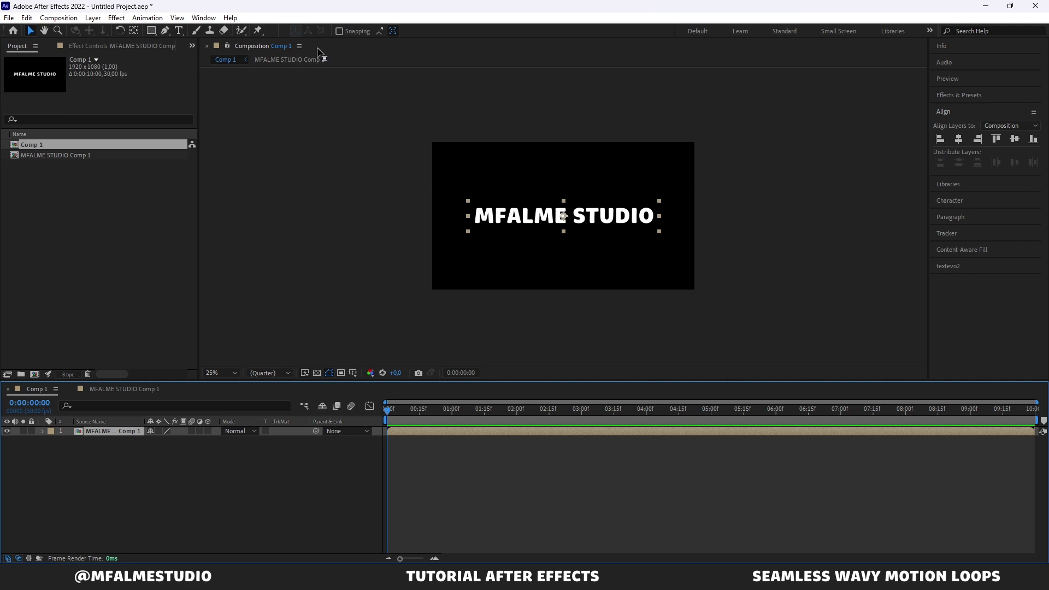
- Search Effects & Presets for Motion Tile and apply it to the precomp layer
{"action": "left_click", "coordinate": [978, 101]}
{"action": "left_click", "coordinate": [975, 110]}
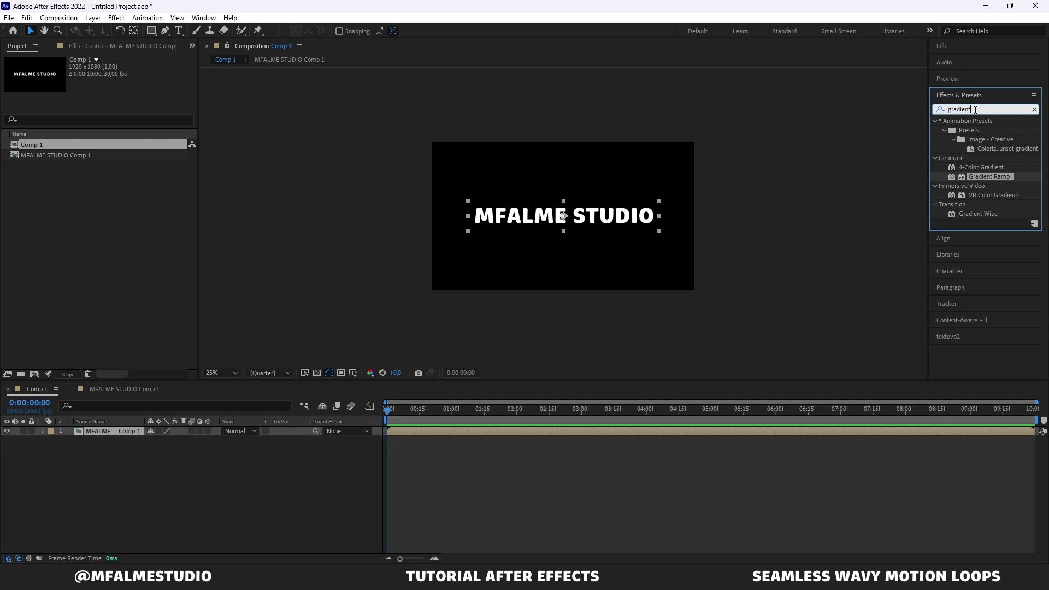
{"action": "key", "text": "BackSpace"}
{"action": "key", "text": "BackSpace"}
{"action": "key", "text": "BackSpace"}
{"action": "type", "text": "mt"}
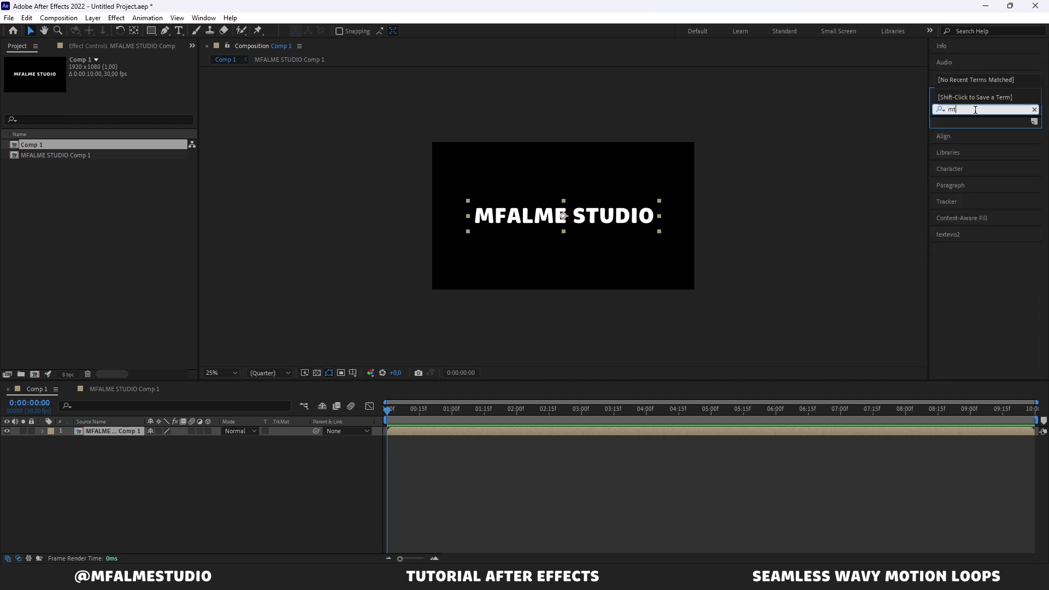
{"action": "type", "text": "otion"}
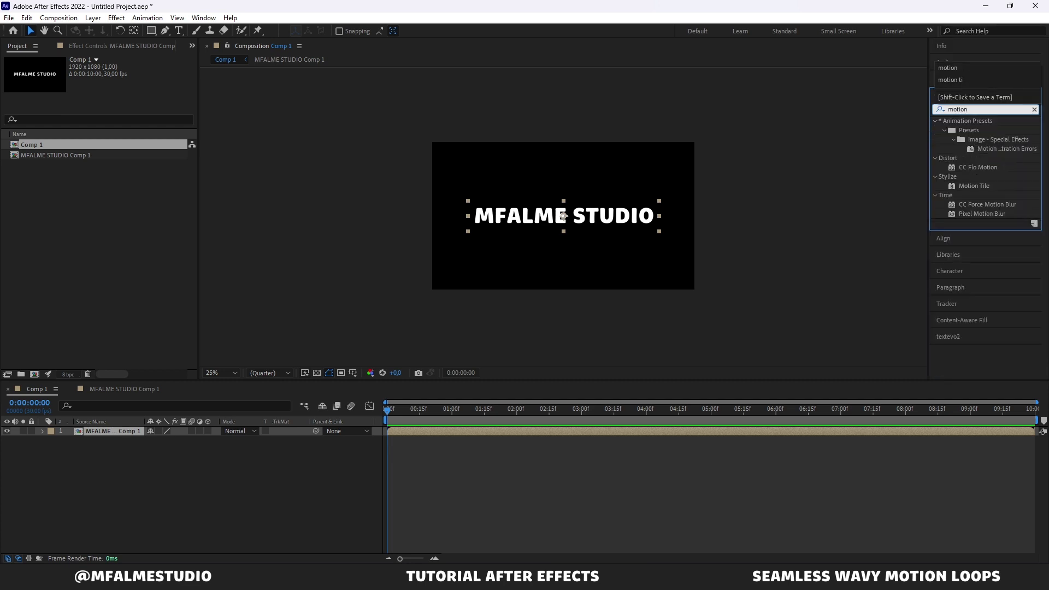
{"action": "left_click_drag", "start_coordinate": [975, 186], "coordinate": [583, 218]}
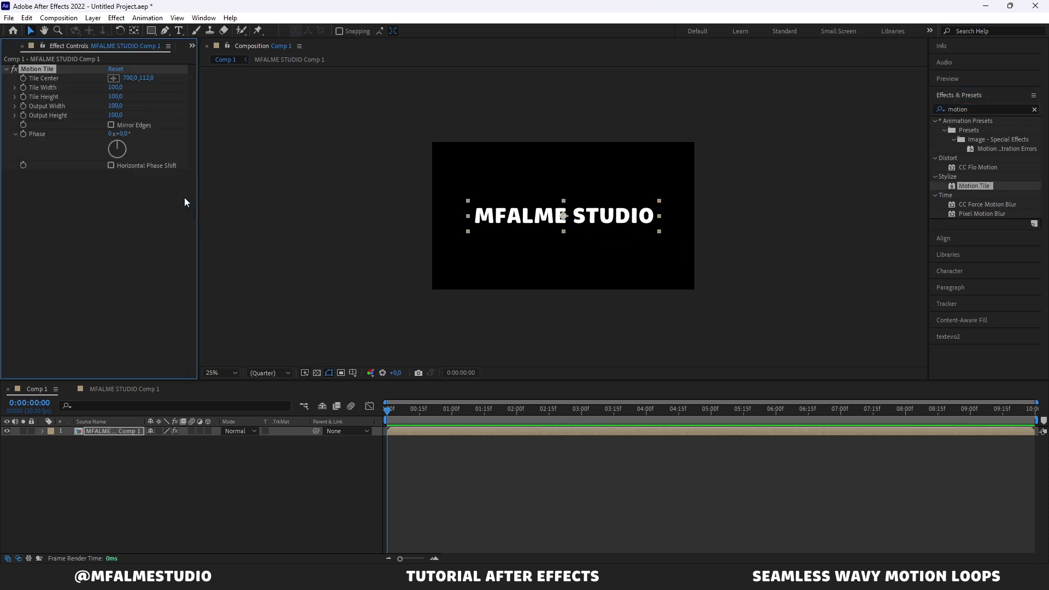
- Set Motion Tile's Output Width to 350 and reselect the tiled layer in Comp 1
{"action": "left_click_drag", "start_coordinate": [115, 106], "coordinate": [129, 109]}
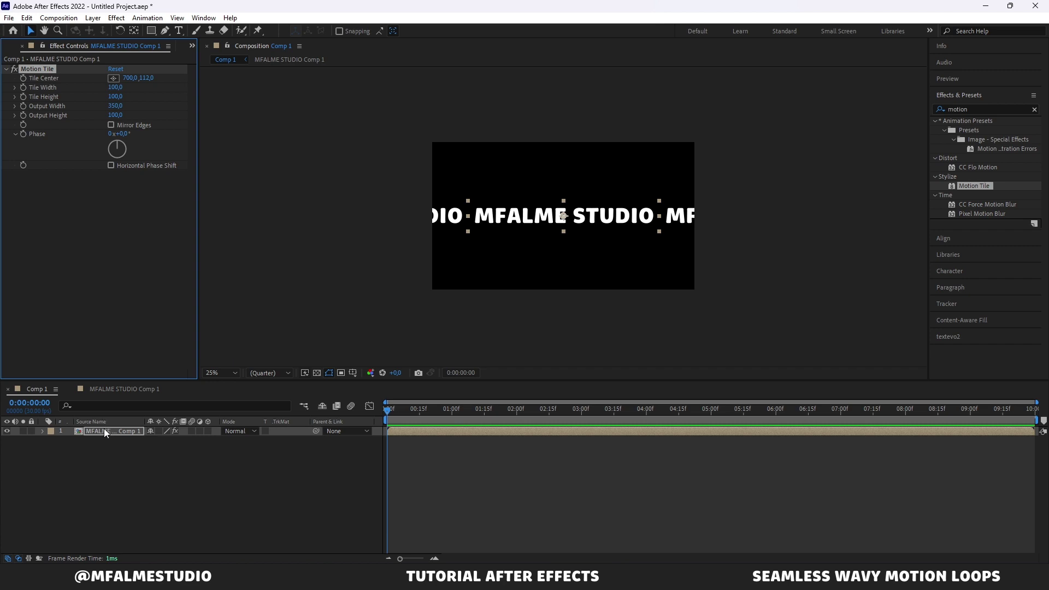
{"action": "left_click", "coordinate": [121, 390]}
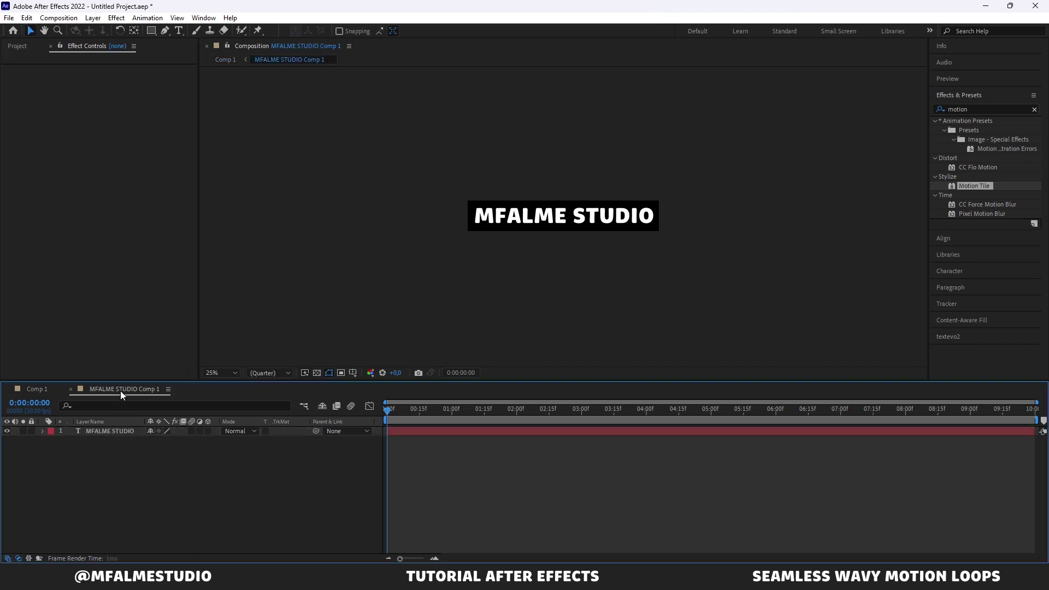
{"action": "left_click", "coordinate": [39, 389]}
{"action": "left_click", "coordinate": [115, 431]}
- Scale the tiled layer to 49% and set Motion Tile's Output Height to 1040
{"action": "key", "text": "s"}
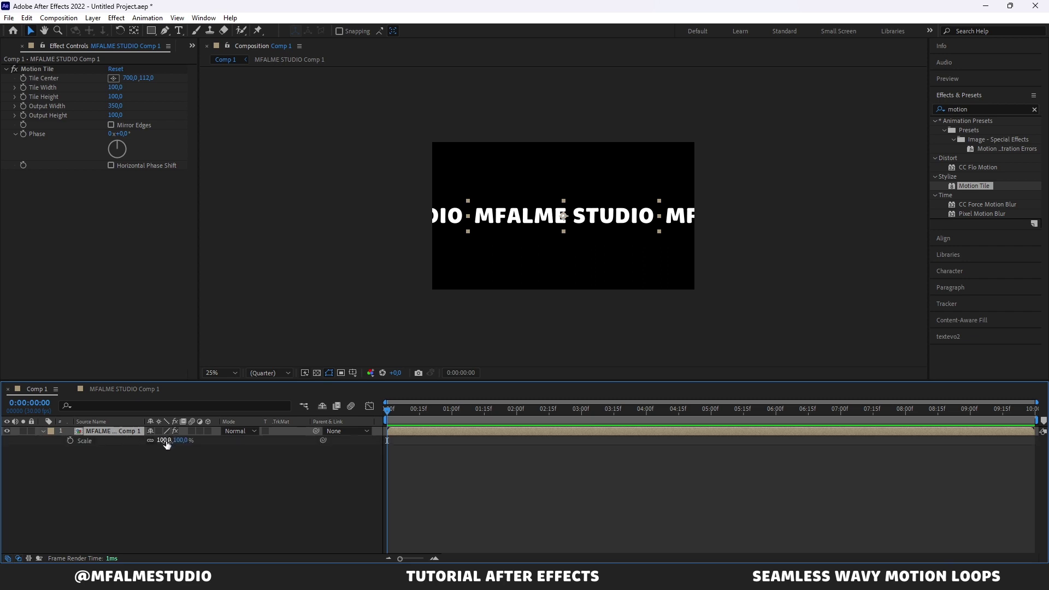
{"action": "left_click_drag", "start_coordinate": [164, 441], "coordinate": [142, 446]}
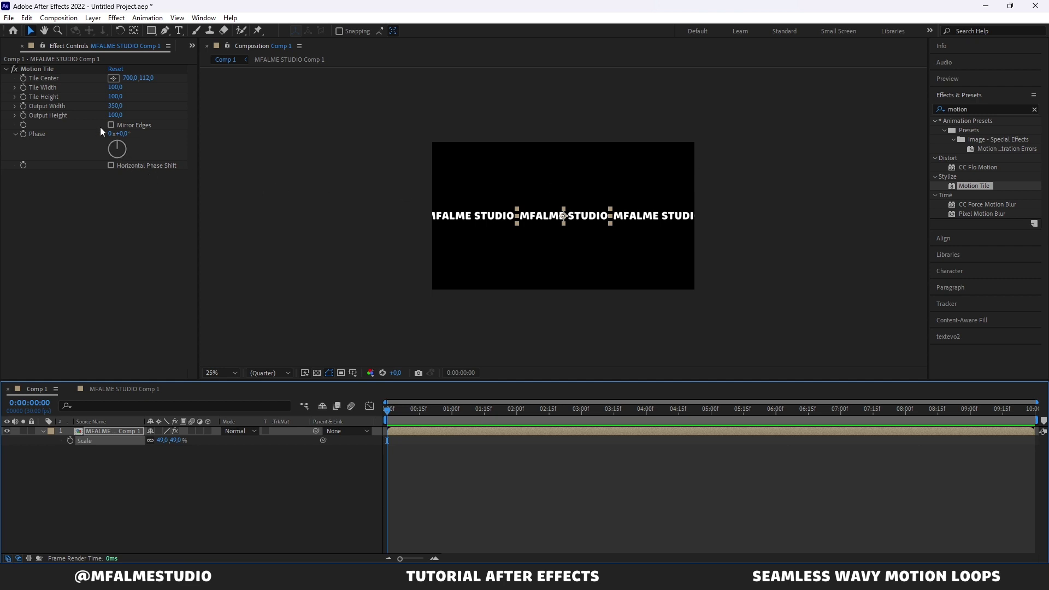
{"action": "left_click_drag", "start_coordinate": [115, 115], "coordinate": [190, 136]}
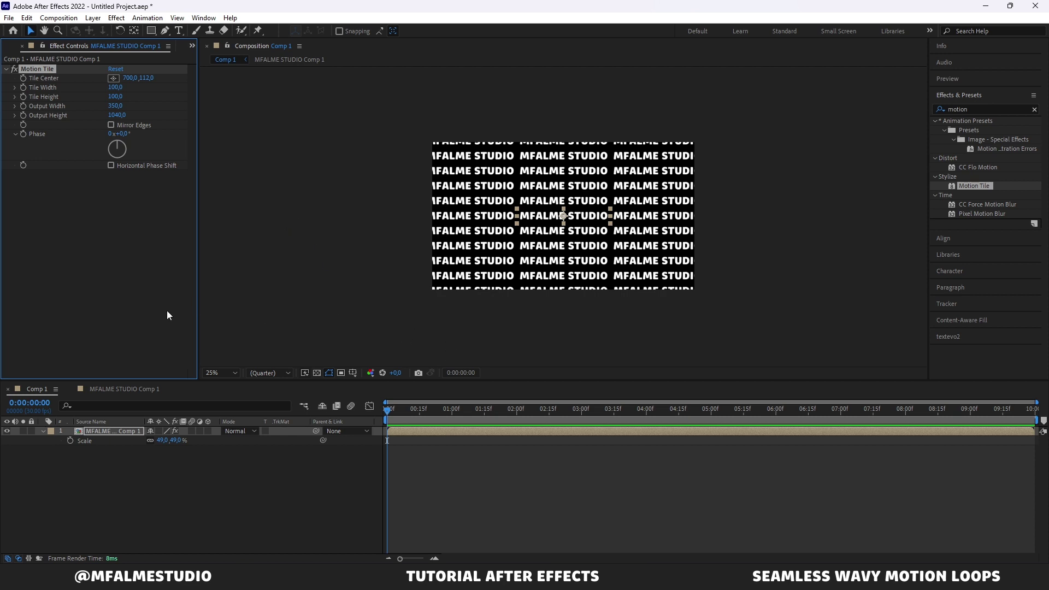
- Keyframe Tile Center at 0:00 and at the last frame, ending at -984, 112
{"action": "left_click", "coordinate": [24, 78]}
{"action": "left_click_drag", "start_coordinate": [979, 410], "coordinate": [1040, 416]}
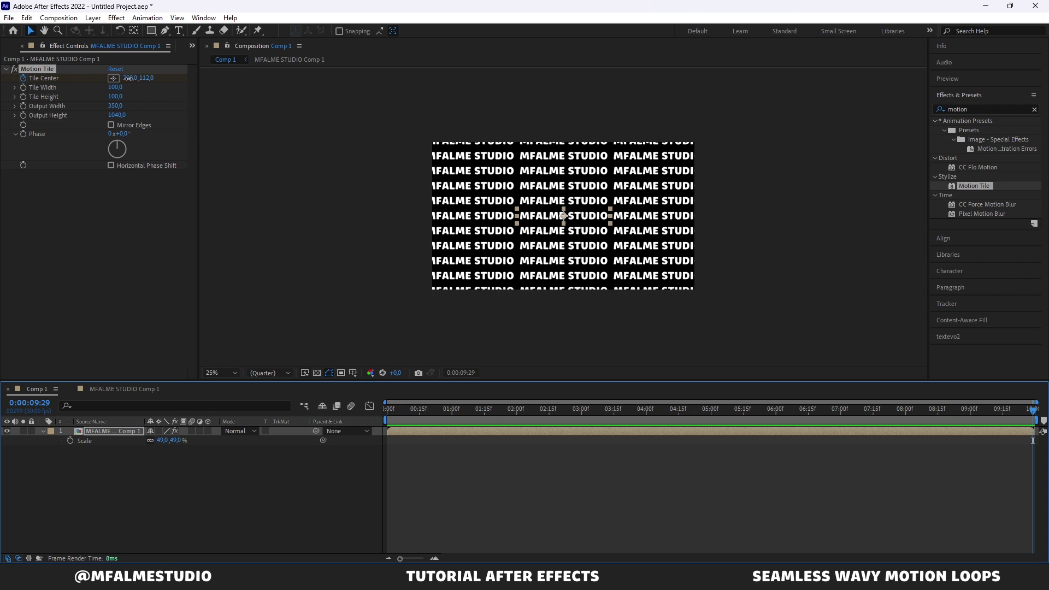
{"action": "left_click_drag", "start_coordinate": [130, 79], "coordinate": [262, 80]}
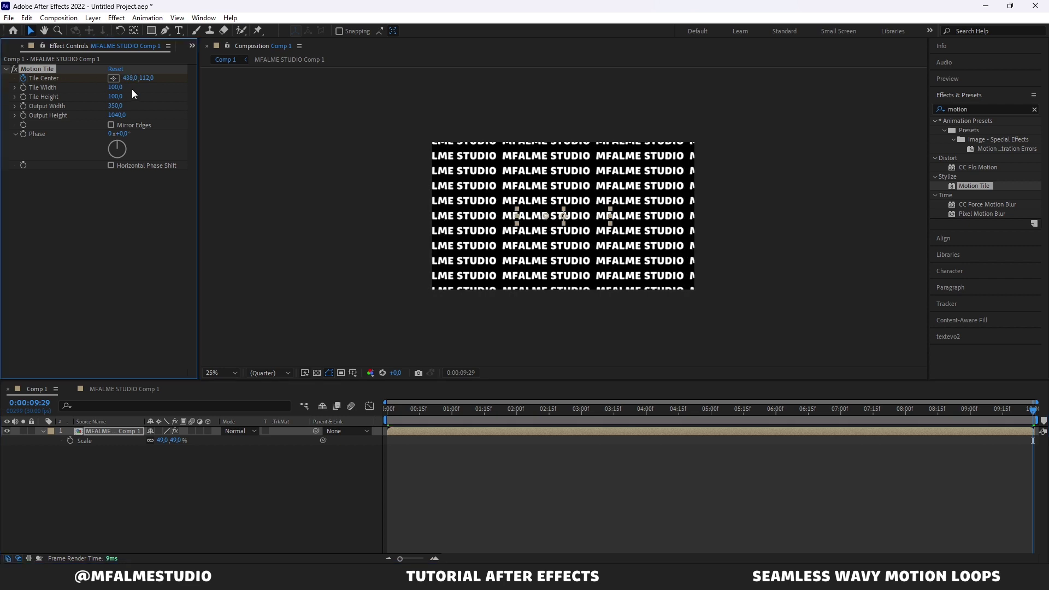
{"action": "mouse_move", "coordinate": [131, 79]}
{"action": "left_mouse_down"}
{"action": "mouse_move", "coordinate": [116, 79]}
{"action": "mouse_move", "coordinate": [153, 90]}
{"action": "mouse_move", "coordinate": [3, 114]}
{"action": "left_mouse_up"}
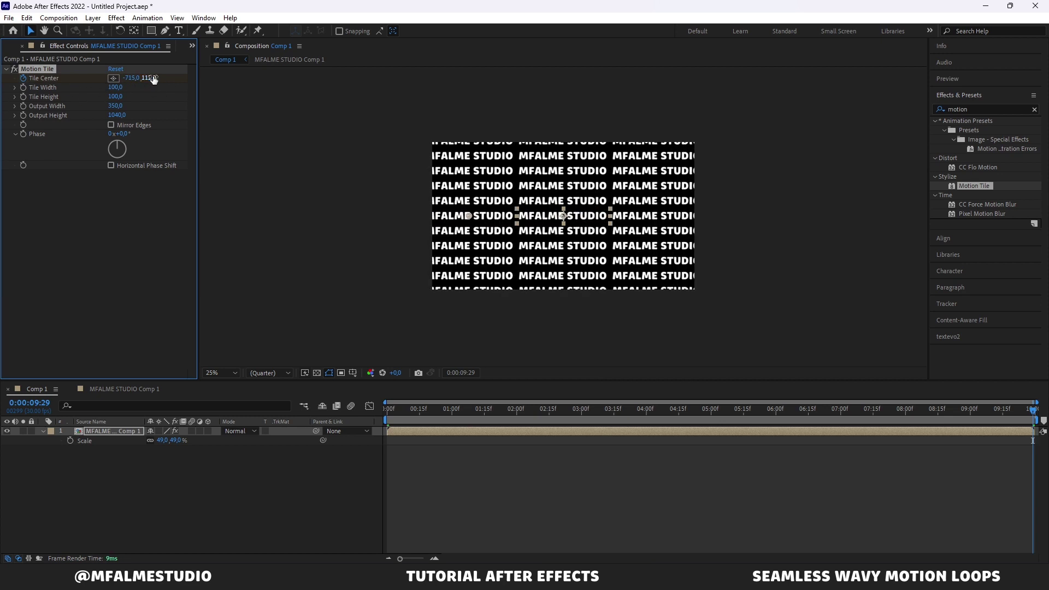
{"action": "left_click_drag", "start_coordinate": [136, 78], "coordinate": [124, 79]}
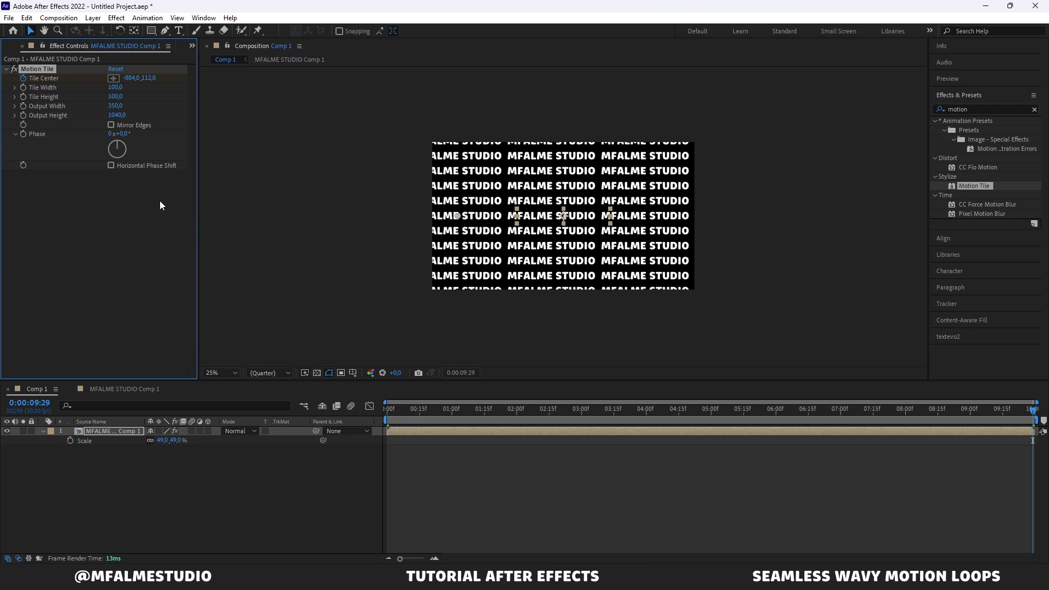
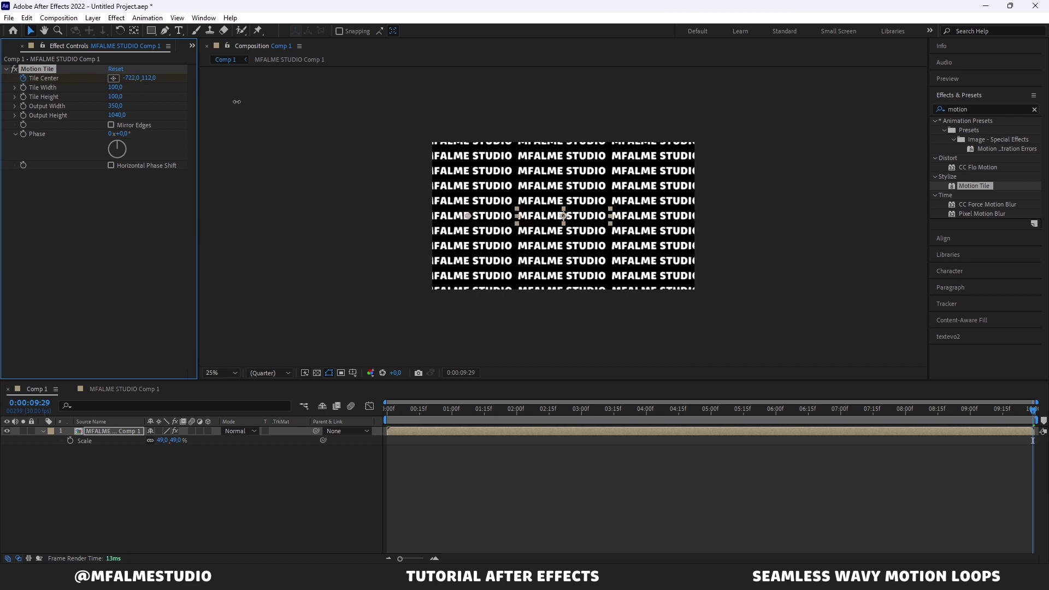
- Scrub Motion Tile's Tile Center X from -722 to -642 so the tiled text shifts sideways
{"action": "left_click_drag", "start_coordinate": [236, 102], "coordinate": [293, 115]}
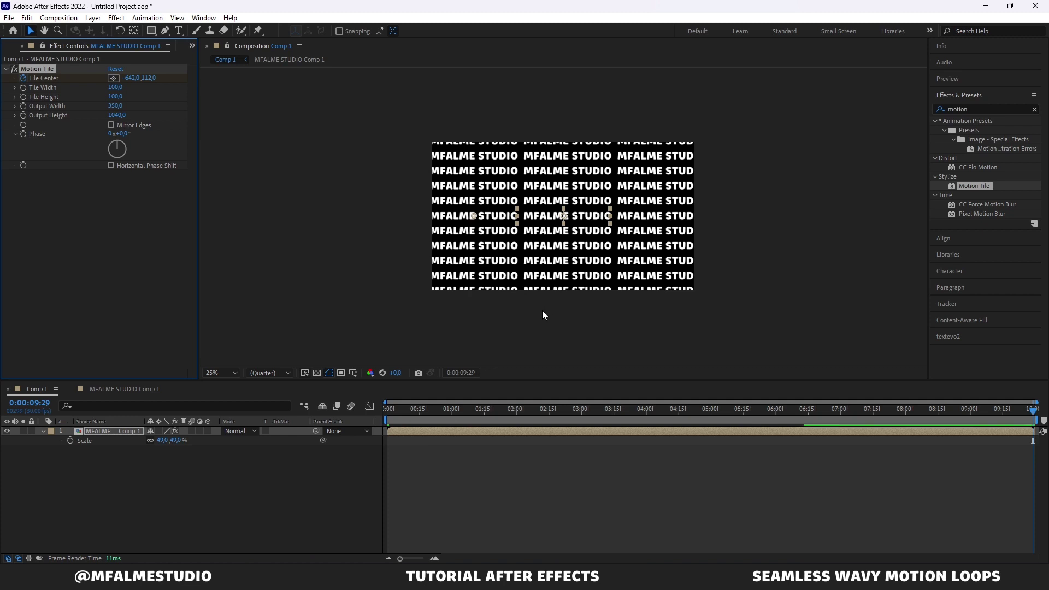
{"action": "left_click", "coordinate": [116, 18]}
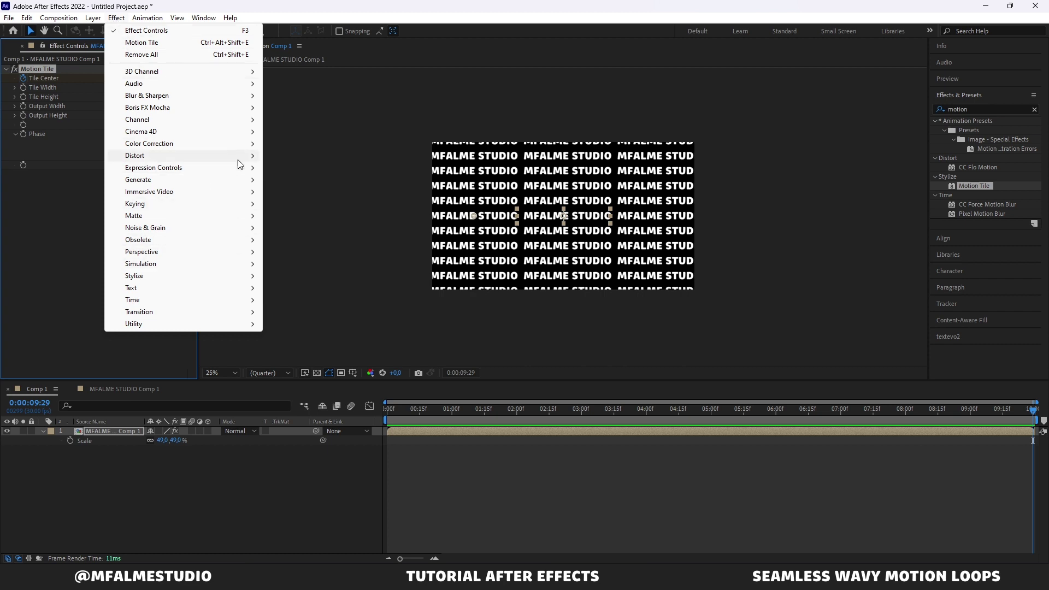
- Apply Distort > Wave Warp to the tiled MFALME STUDIO text layer
{"action": "mouse_move", "coordinate": [239, 164]}
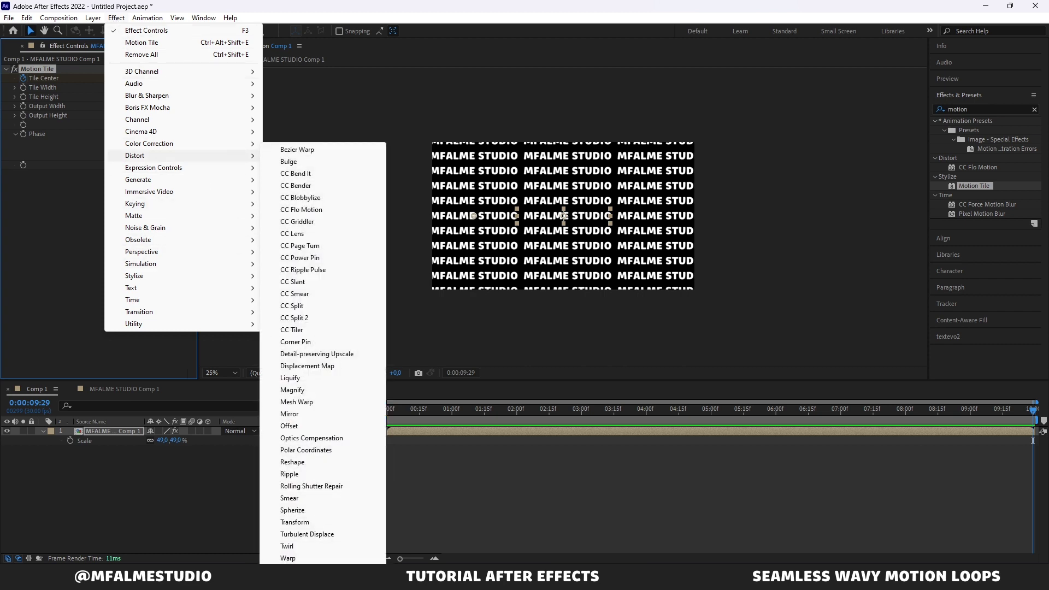
{"action": "left_click", "coordinate": [295, 558]}
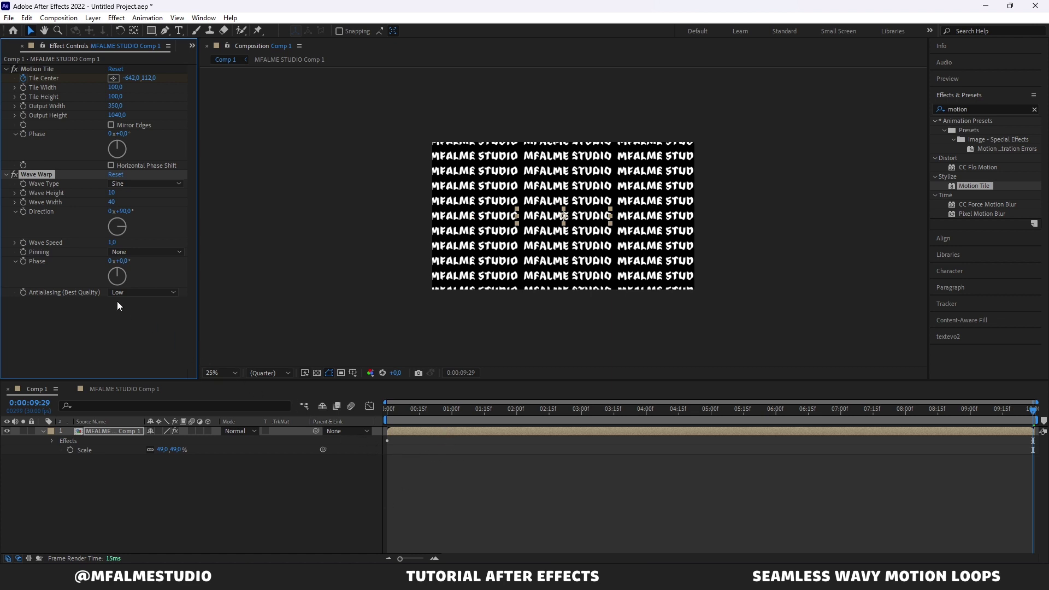
- Set Wave Warp's Wave Height to 140 and Wave Width to 300
{"action": "left_click", "coordinate": [114, 193]}
{"action": "type", "text": "100"}
{"action": "key", "text": "Return"}
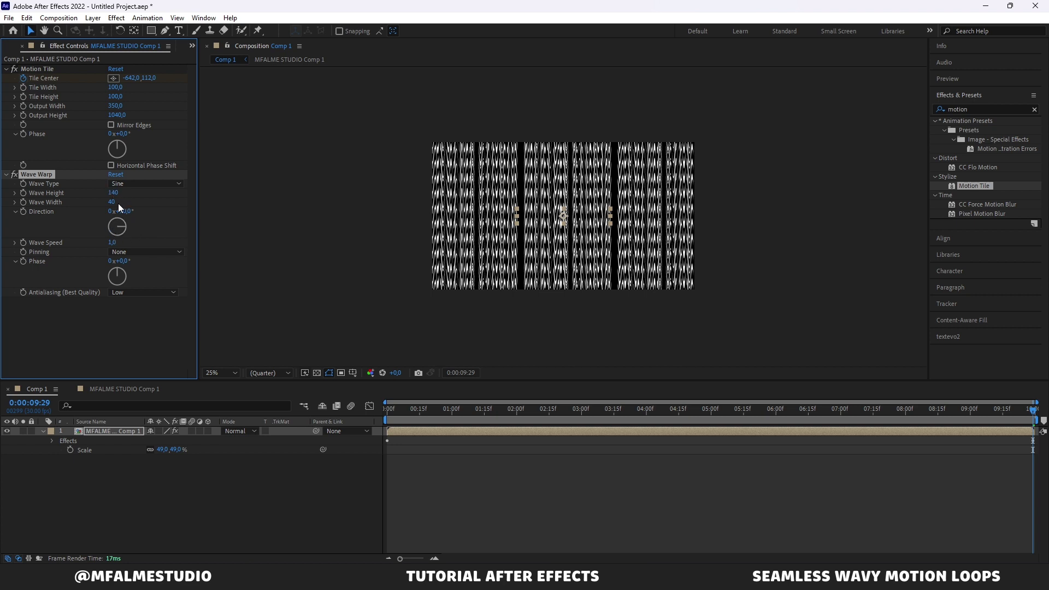
{"action": "left_click", "coordinate": [112, 203]}
{"action": "type", "text": "300"}
{"action": "key", "text": "Return"}
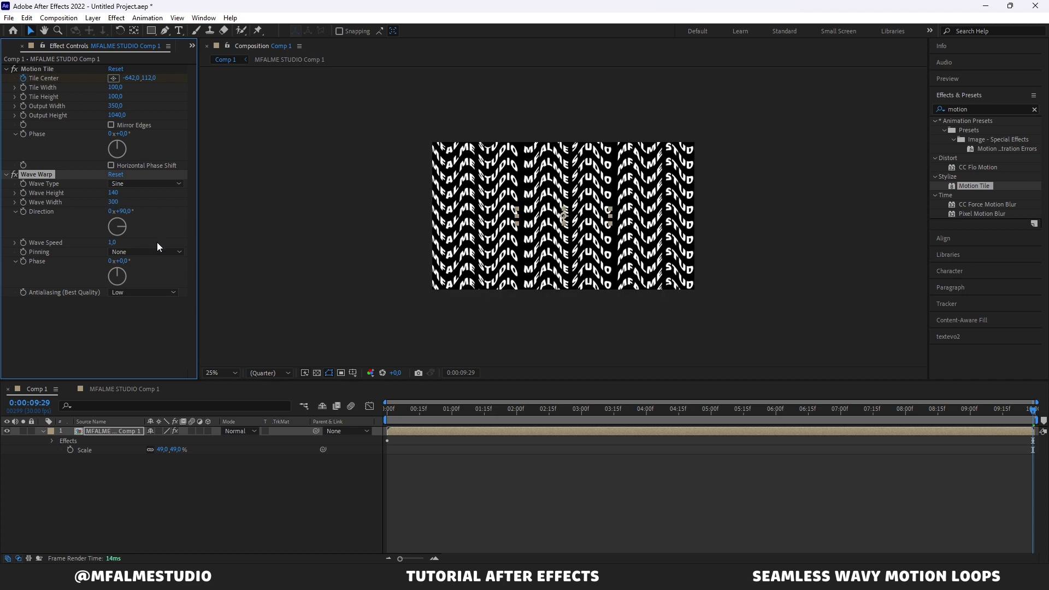
- Try a Wave Width of 500, then return it to 300
{"action": "left_click", "coordinate": [113, 203]}
{"action": "type", "text": "5"}
{"action": "key", "text": "Return"}
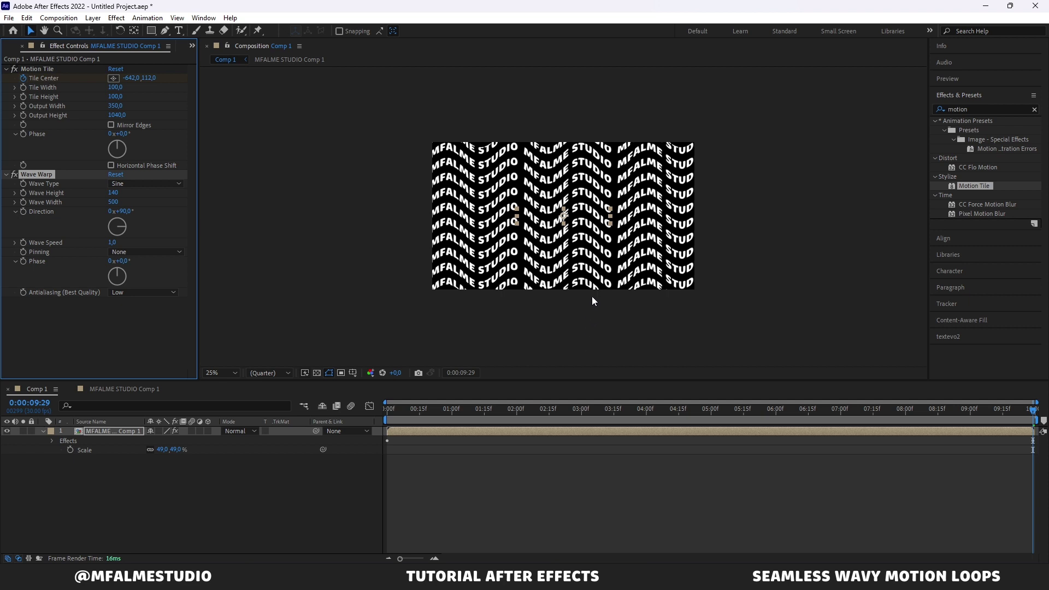
{"action": "left_click", "coordinate": [115, 203]}
{"action": "type", "text": "300"}
{"action": "key", "text": "Return"}
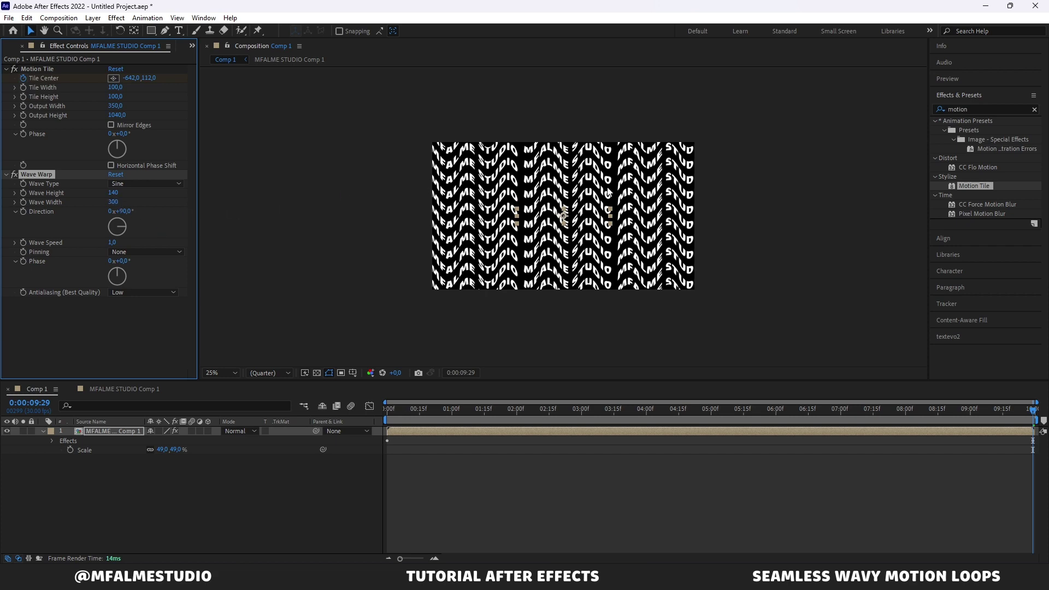
- Set Wave Warp's Wave Speed to 0 so the waves no longer drift
{"action": "scroll", "coordinate": [608, 191], "scroll_direction": "up", "scroll_amount": 2}
{"action": "scroll", "coordinate": [608, 192], "scroll_direction": "down", "scroll_amount": 2}
{"action": "scroll", "coordinate": [608, 192], "scroll_direction": "up", "scroll_amount": 2}
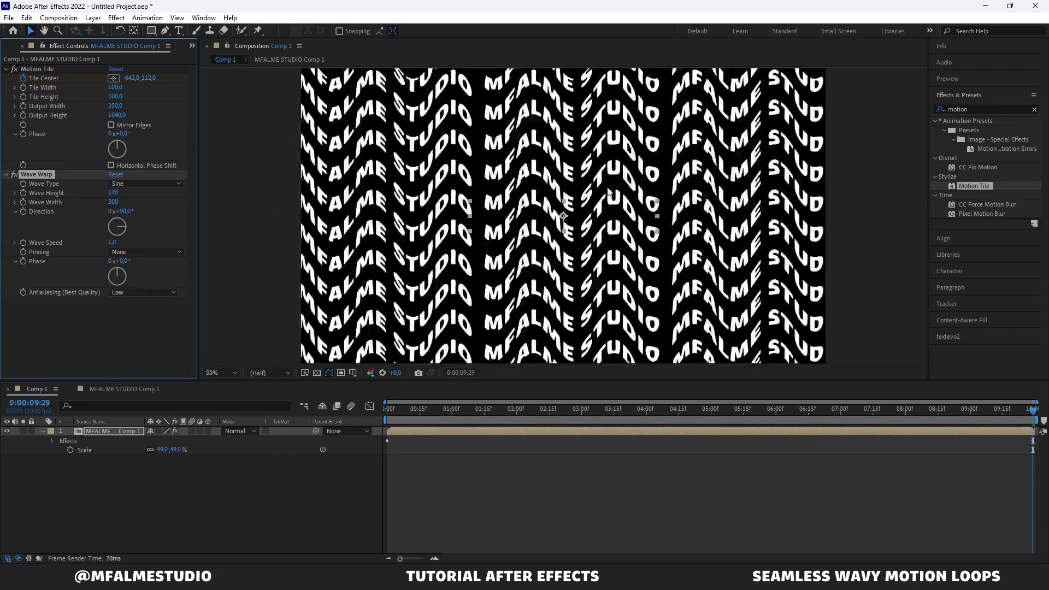
{"action": "scroll", "coordinate": [608, 191], "scroll_direction": "down", "scroll_amount": 2}
{"action": "scroll", "coordinate": [608, 191], "scroll_direction": "up", "scroll_amount": 2}
{"action": "scroll", "coordinate": [608, 191], "scroll_direction": "down", "scroll_amount": 2}
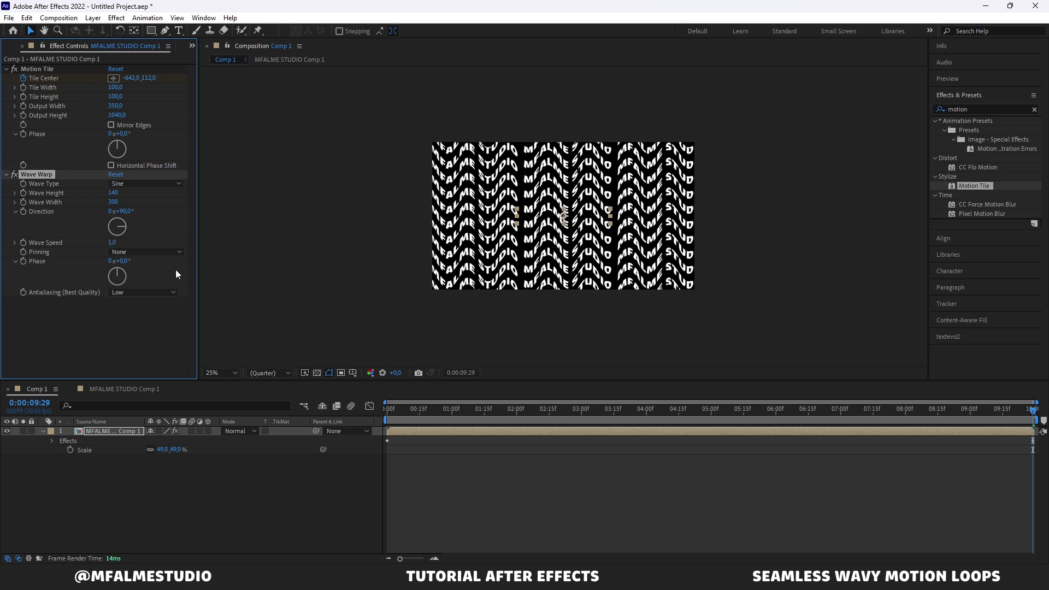
{"action": "left_click", "coordinate": [113, 242]}
{"action": "type", "text": "0"}
{"action": "key", "text": "Return"}
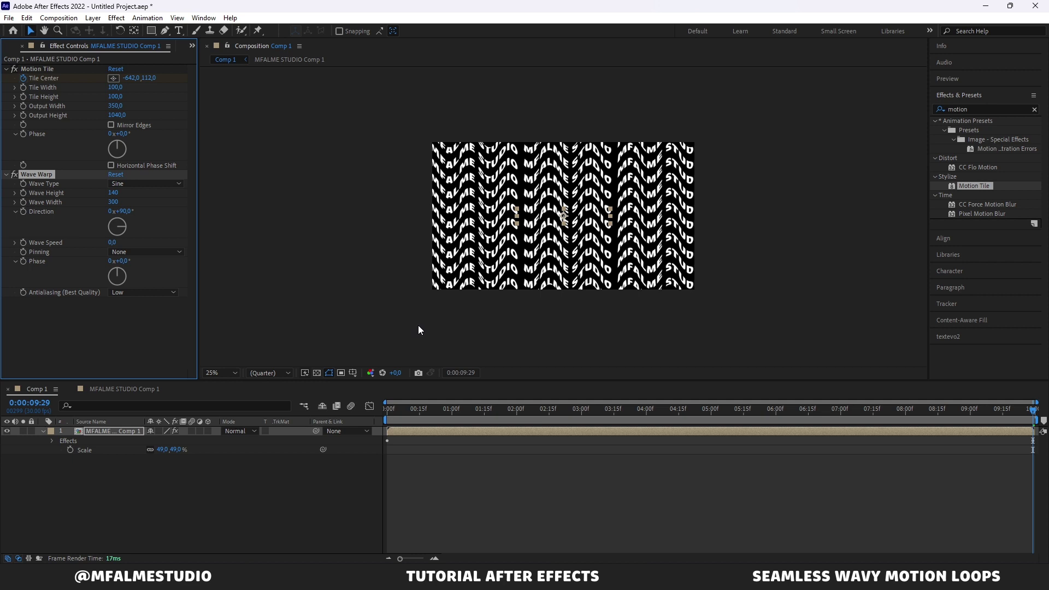
- Add Adjustment Layer 1 above the tiled MFALME STUDIO layer via Layer > New
{"action": "left_click", "coordinate": [93, 17]}
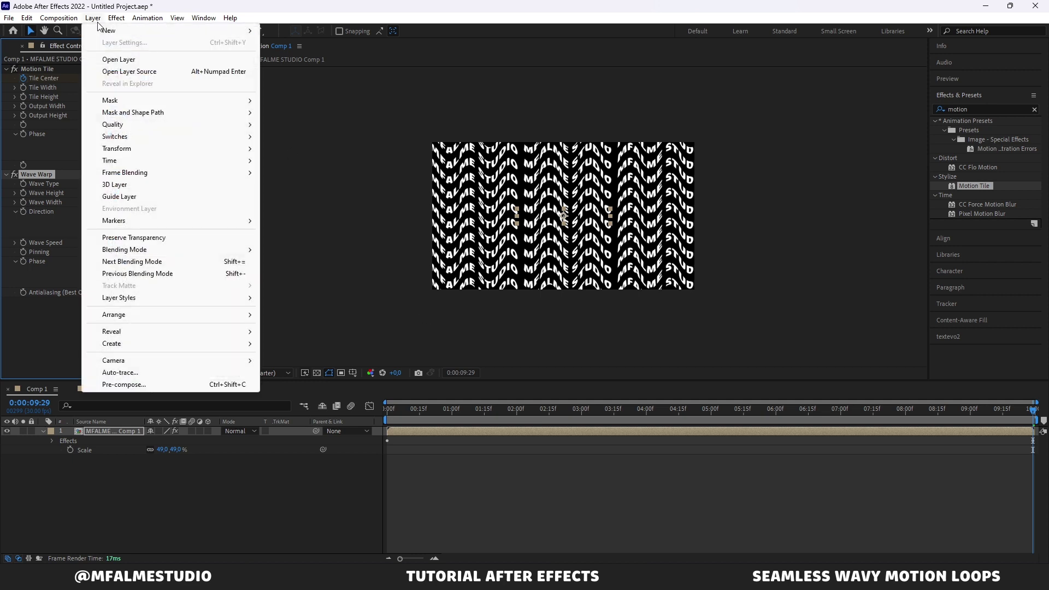
{"action": "mouse_move", "coordinate": [245, 32]}
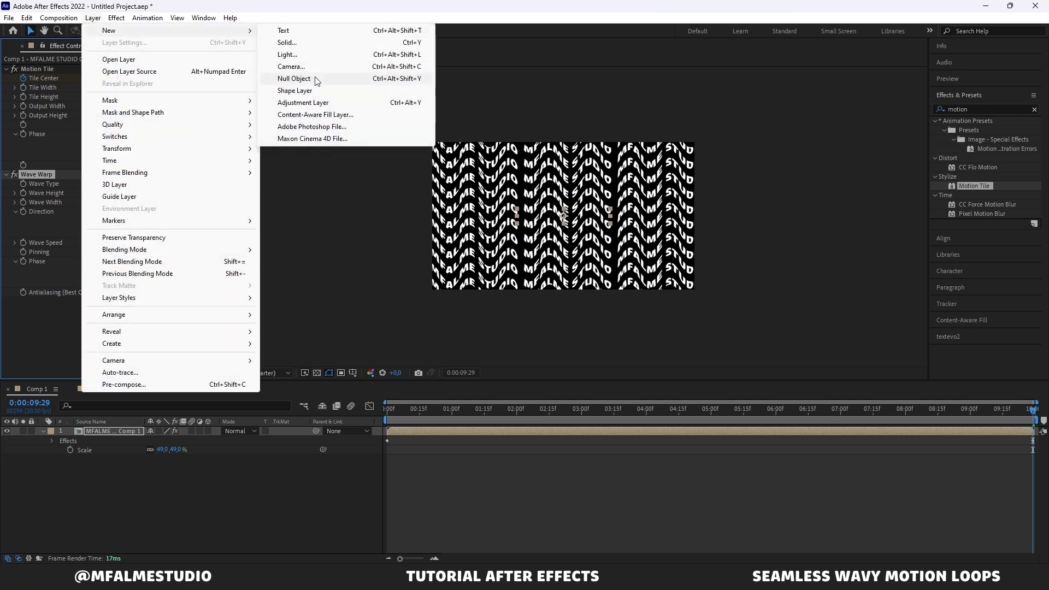
{"action": "left_click", "coordinate": [320, 104]}
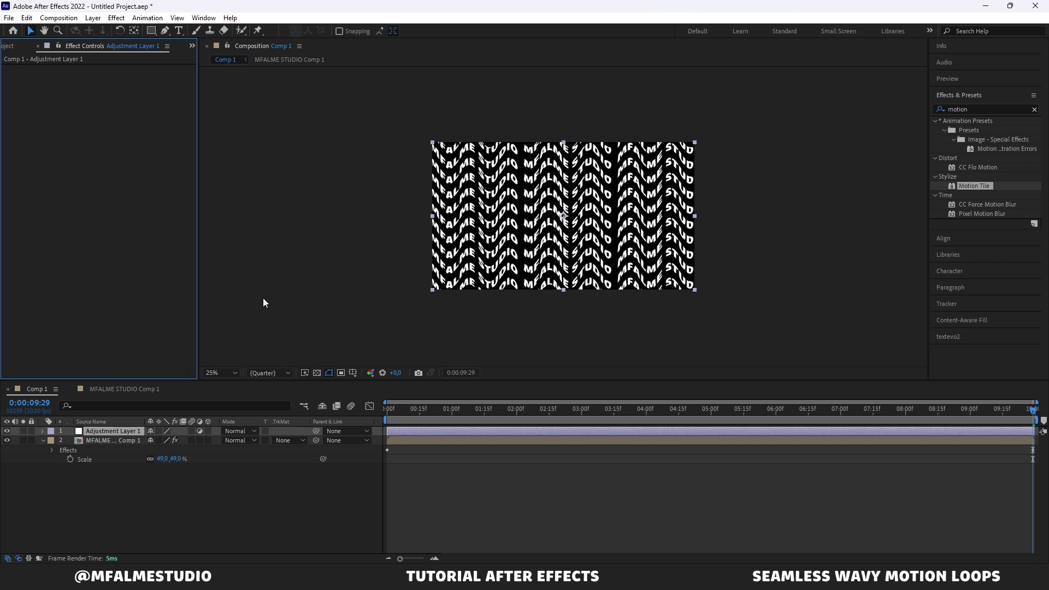
{"action": "left_click", "coordinate": [117, 17]}
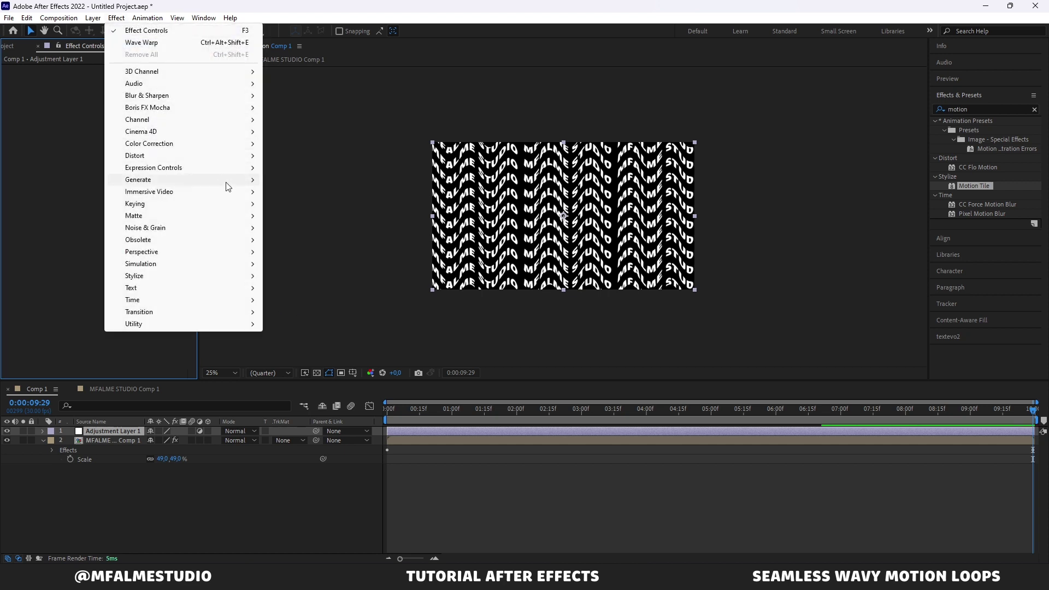
- Apply a Generate > Fill effect to Adjustment Layer 1 with colour black (000000)
{"action": "mouse_move", "coordinate": [228, 180]}
{"action": "left_click", "coordinate": [340, 359]}
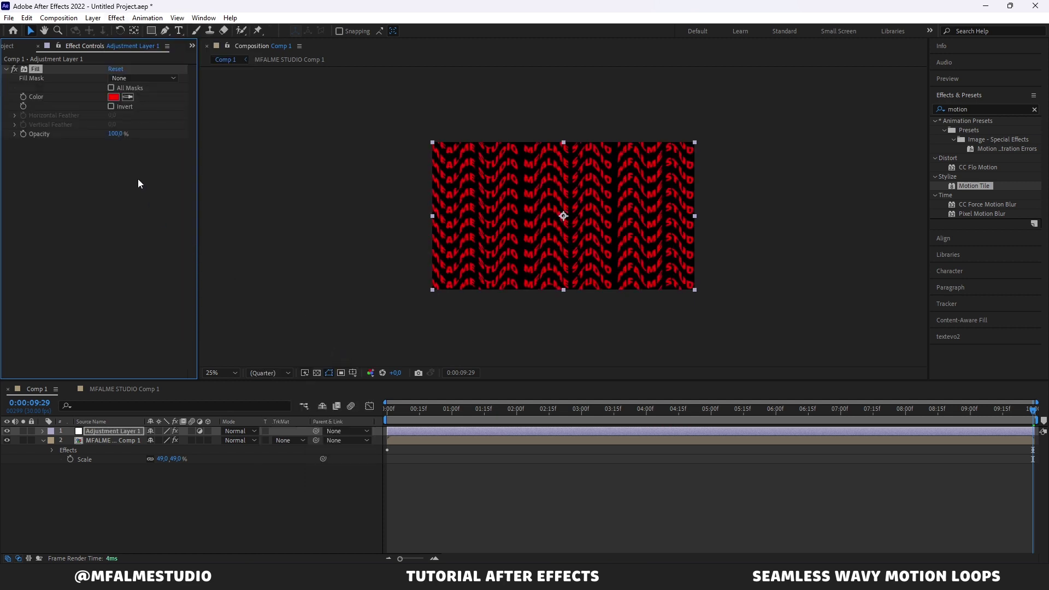
{"action": "left_click", "coordinate": [114, 98]}
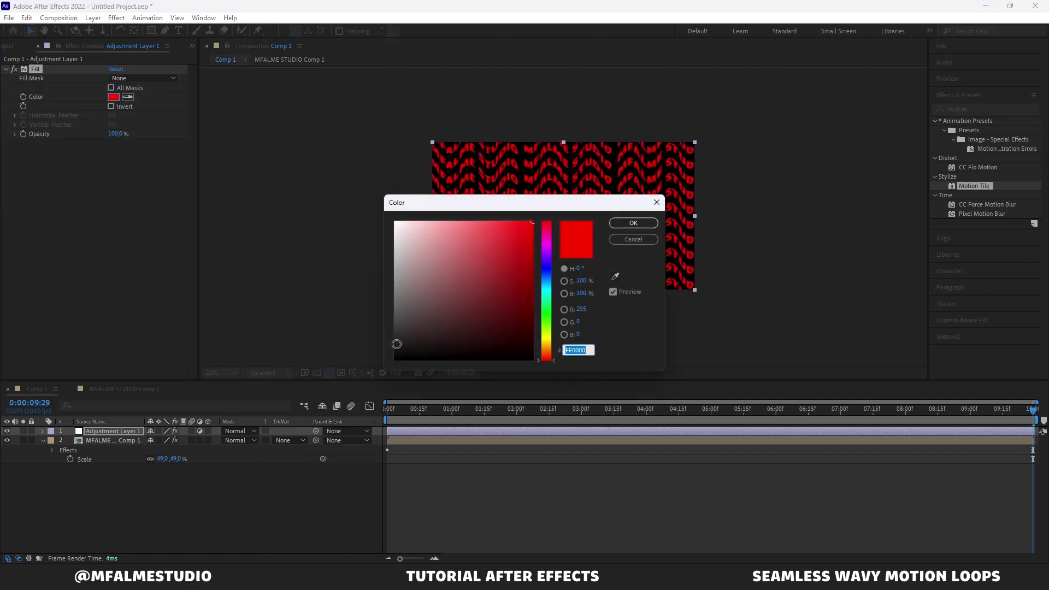
{"action": "left_click_drag", "start_coordinate": [398, 345], "coordinate": [397, 362]}
{"action": "left_click", "coordinate": [634, 225]}
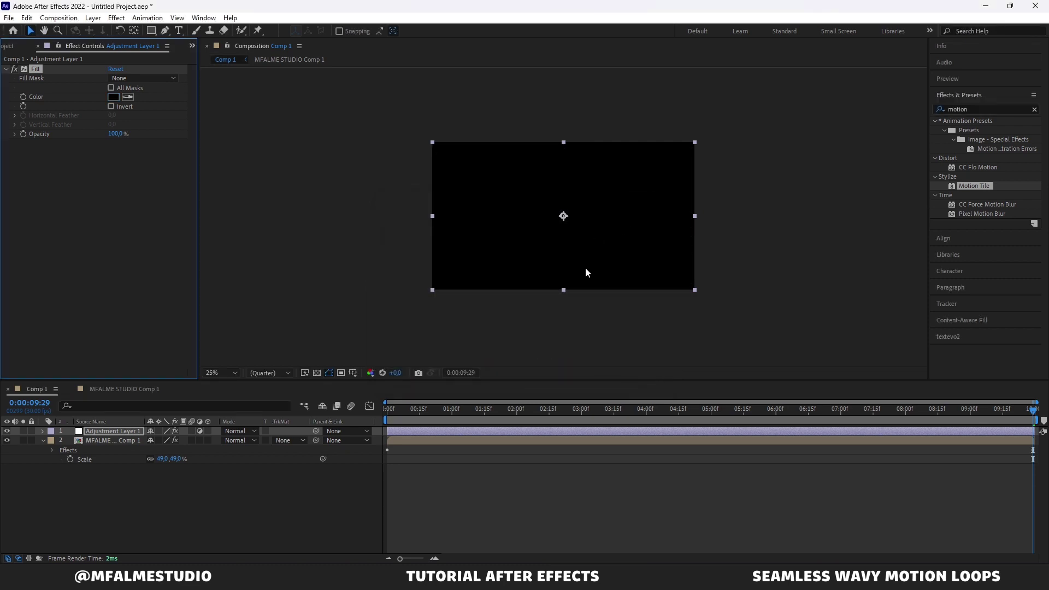
{"action": "left_click", "coordinate": [114, 432]}
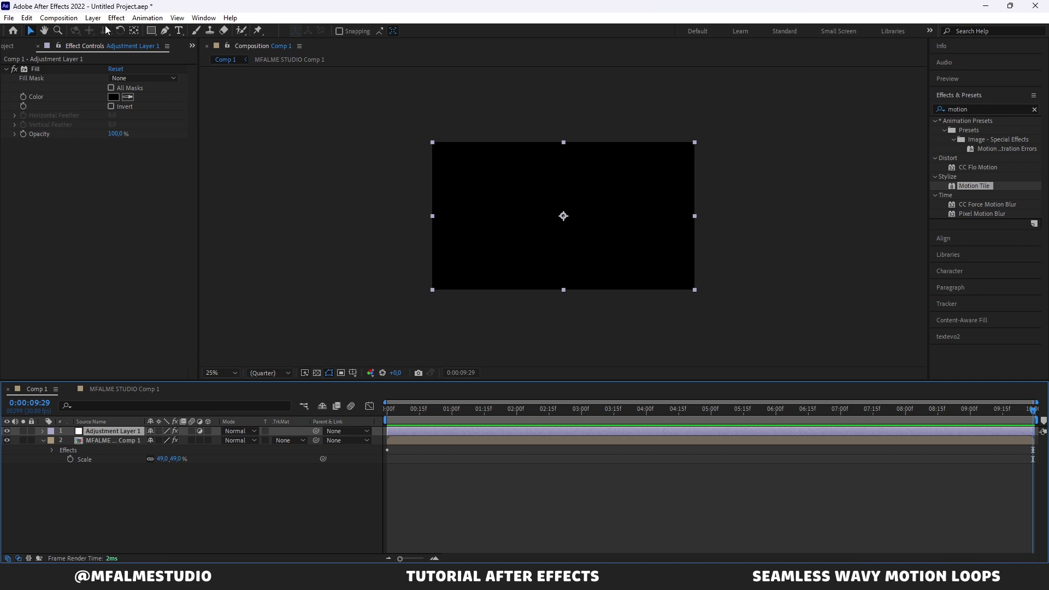
- Draw a thin rectangle mask on Adjustment Layer 1 near the comp's left edge
{"action": "left_click", "coordinate": [152, 32]}
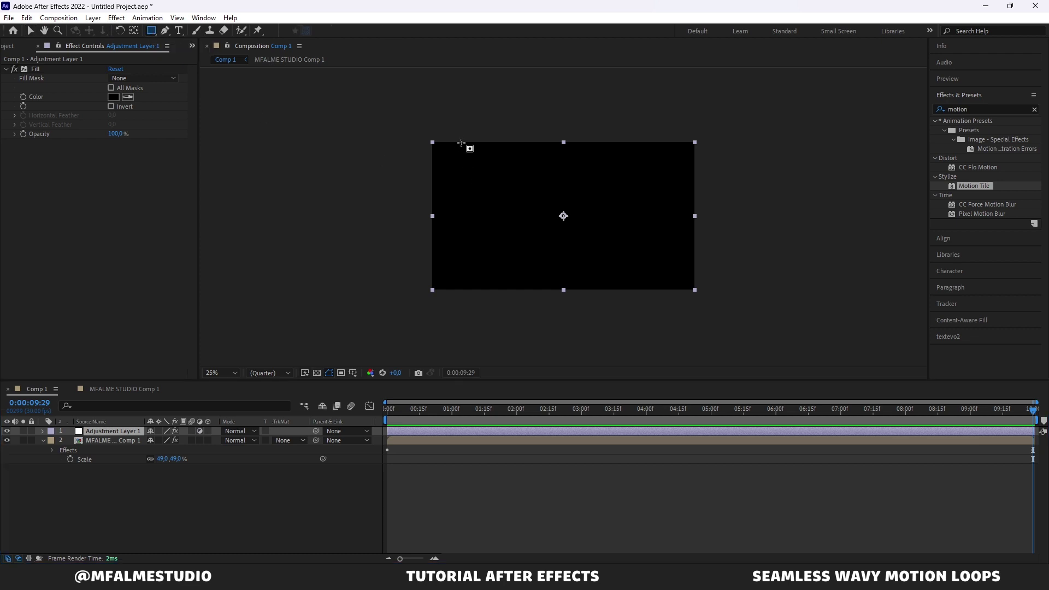
{"action": "left_click_drag", "start_coordinate": [461, 140], "coordinate": [444, 296]}
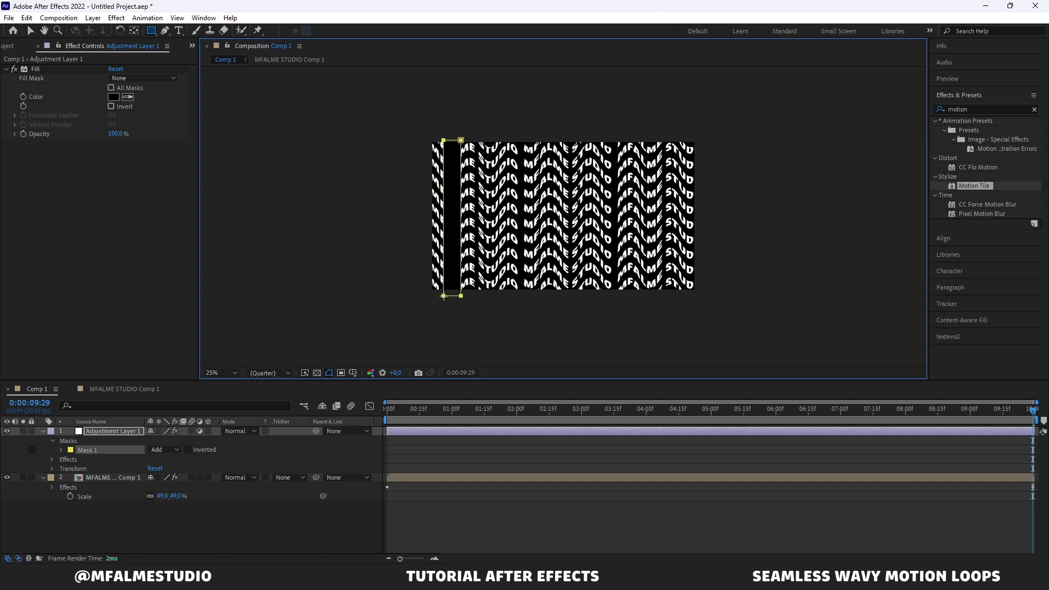
{"action": "left_click_drag", "start_coordinate": [443, 297], "coordinate": [443, 296]}
{"action": "key", "text": "period"}
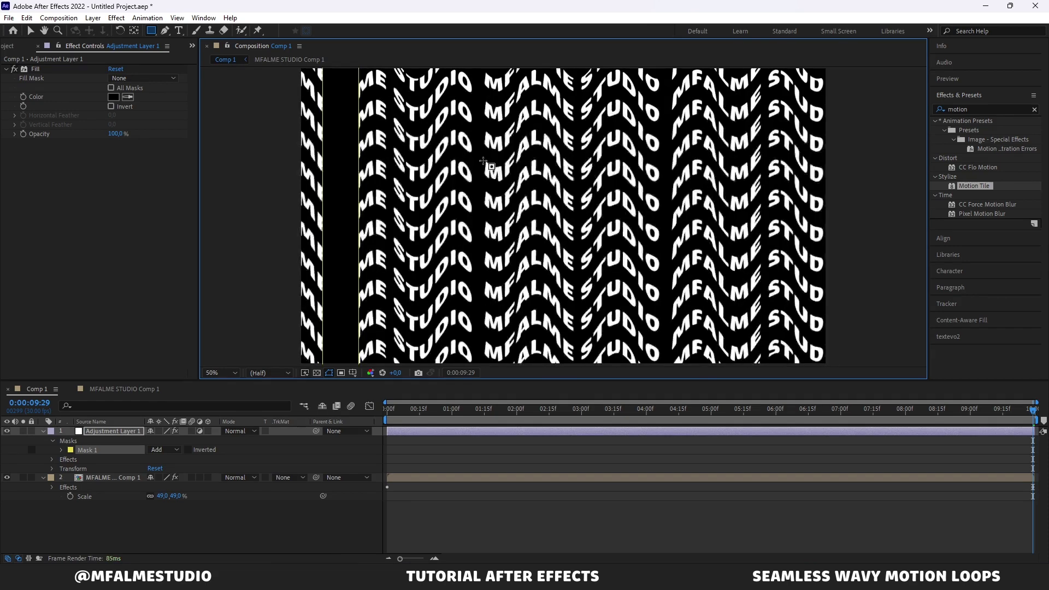
{"action": "key", "text": "comma"}
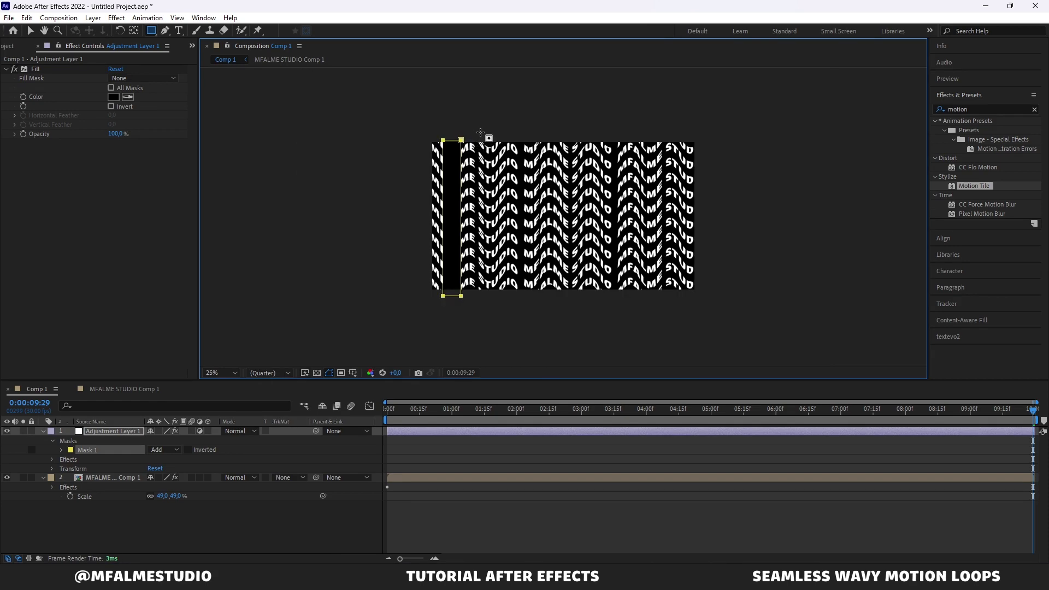
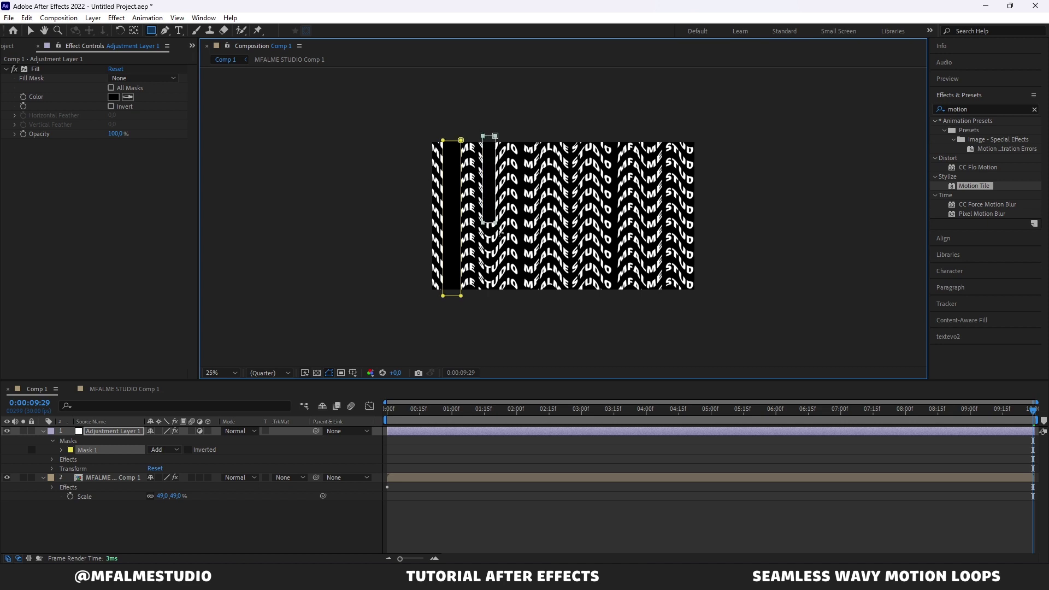
- Draw Masks 2–7 as tall strips from the comp's top to bottom edge across the text
{"action": "left_click_drag", "start_coordinate": [496, 224], "coordinate": [502, 300]}
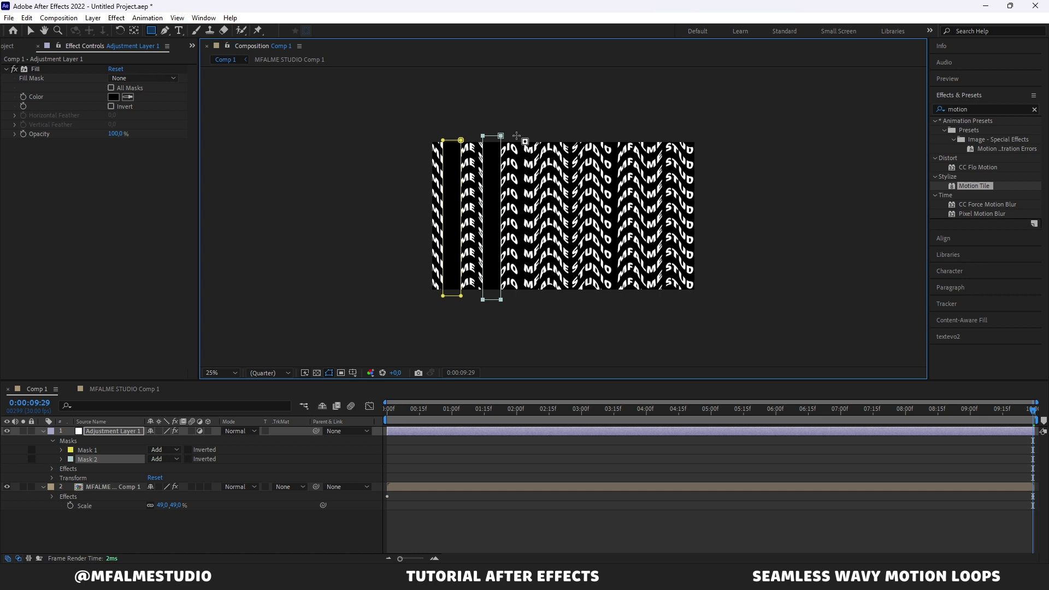
{"action": "left_click_drag", "start_coordinate": [517, 135], "coordinate": [533, 295]}
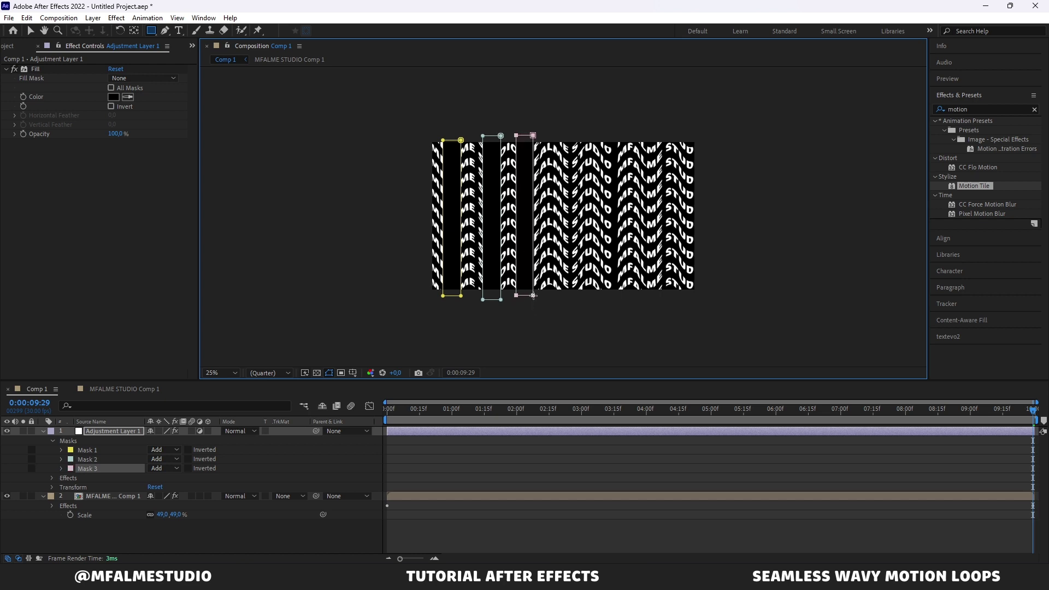
{"action": "left_click_drag", "start_coordinate": [558, 134], "coordinate": [580, 302]}
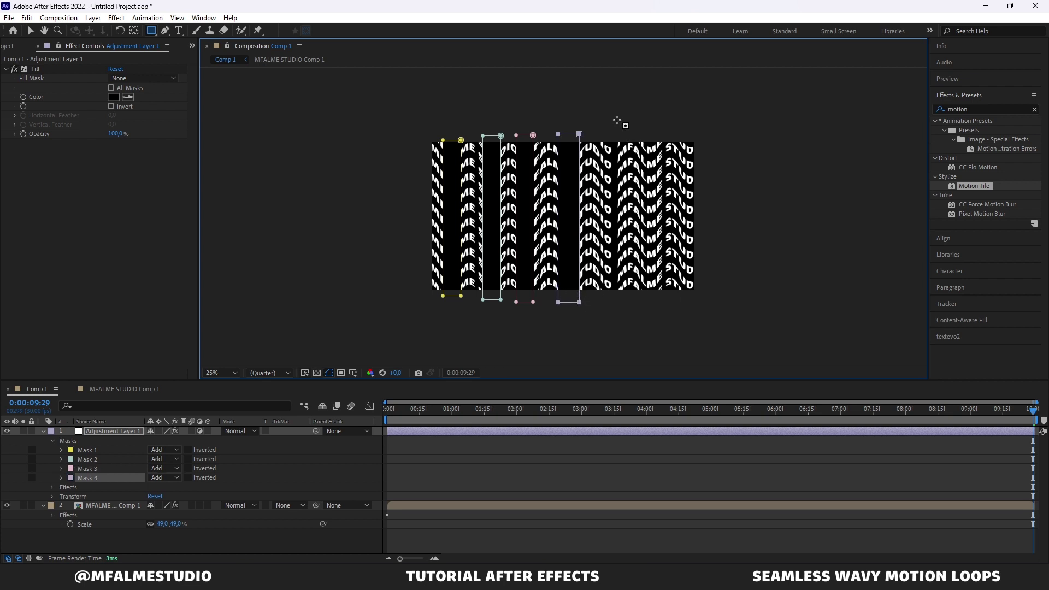
{"action": "left_click_drag", "start_coordinate": [601, 134], "coordinate": [624, 301]}
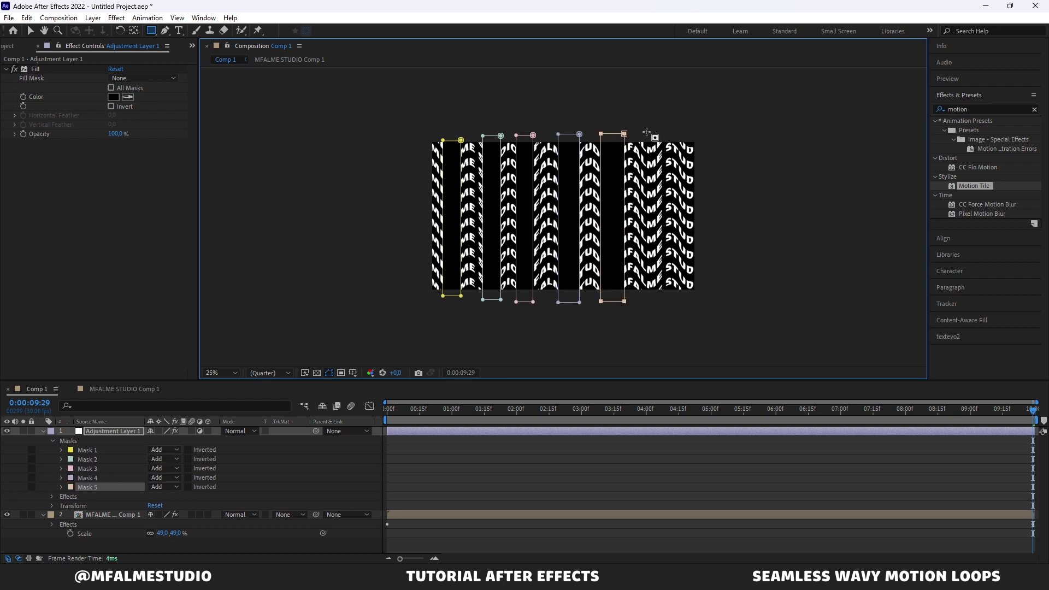
{"action": "left_click_drag", "start_coordinate": [640, 133], "coordinate": [657, 305]}
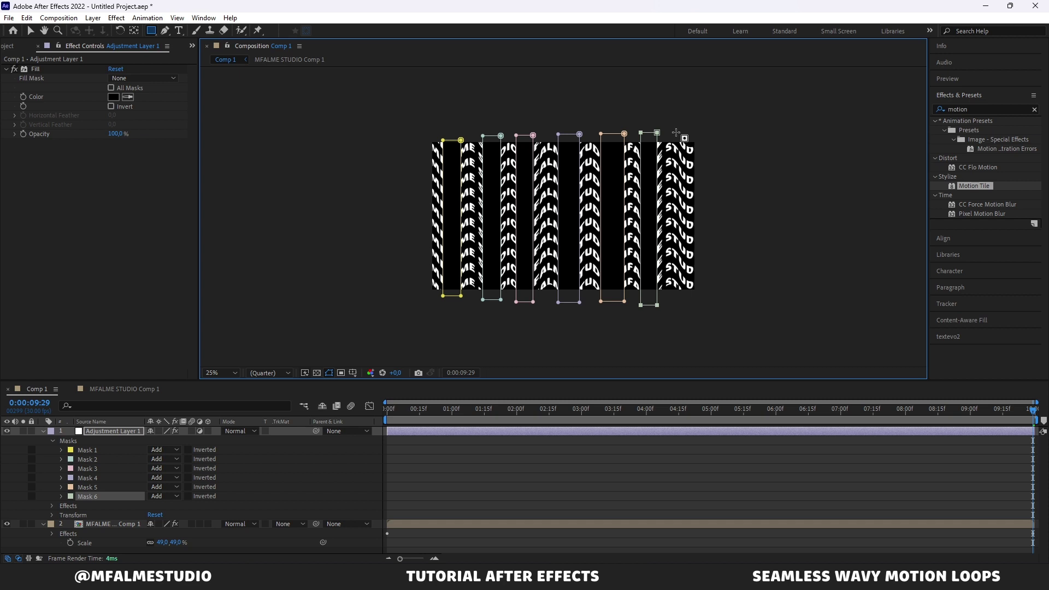
{"action": "left_click_drag", "start_coordinate": [676, 133], "coordinate": [687, 303]}
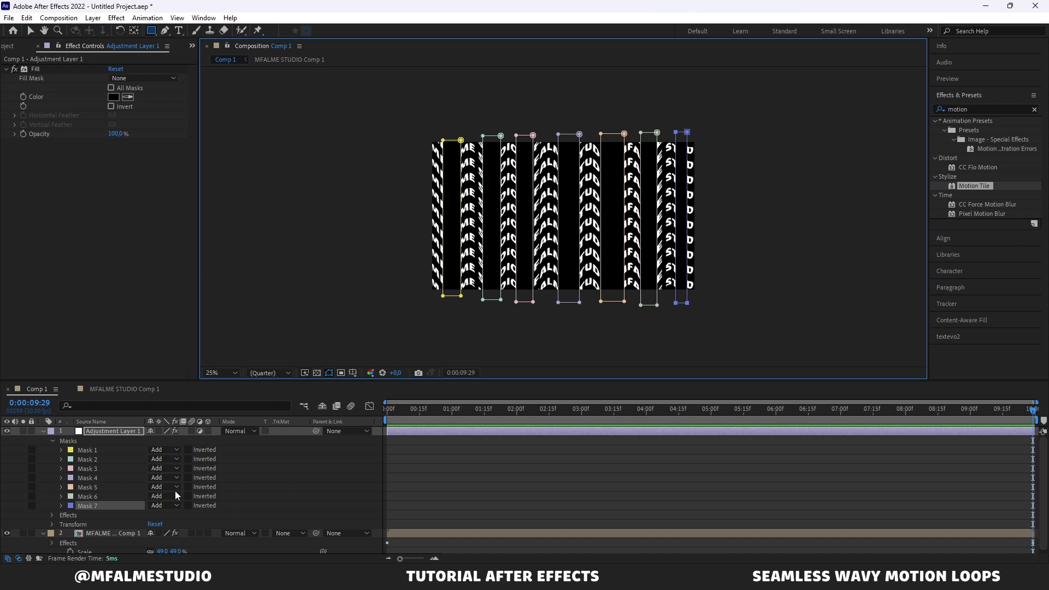
- Set Mask Feather to 167 pixels on all seven masks, then collapse the adjustment layer
{"action": "scroll", "coordinate": [156, 466], "scroll_direction": "down", "scroll_amount": 1}
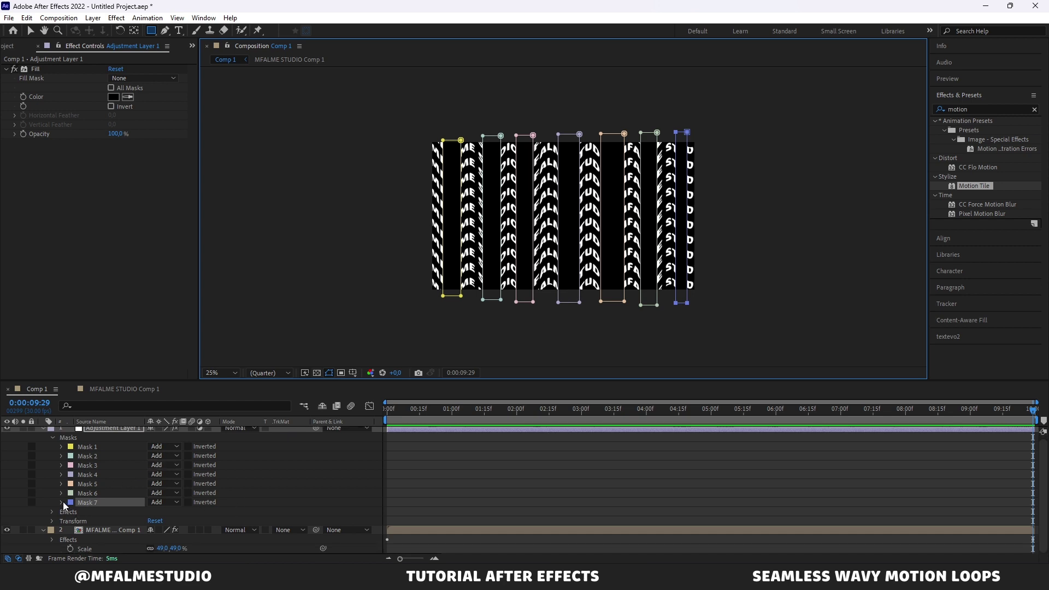
{"action": "left_click", "coordinate": [96, 446], "text": "shift"}
{"action": "left_click", "coordinate": [61, 446]}
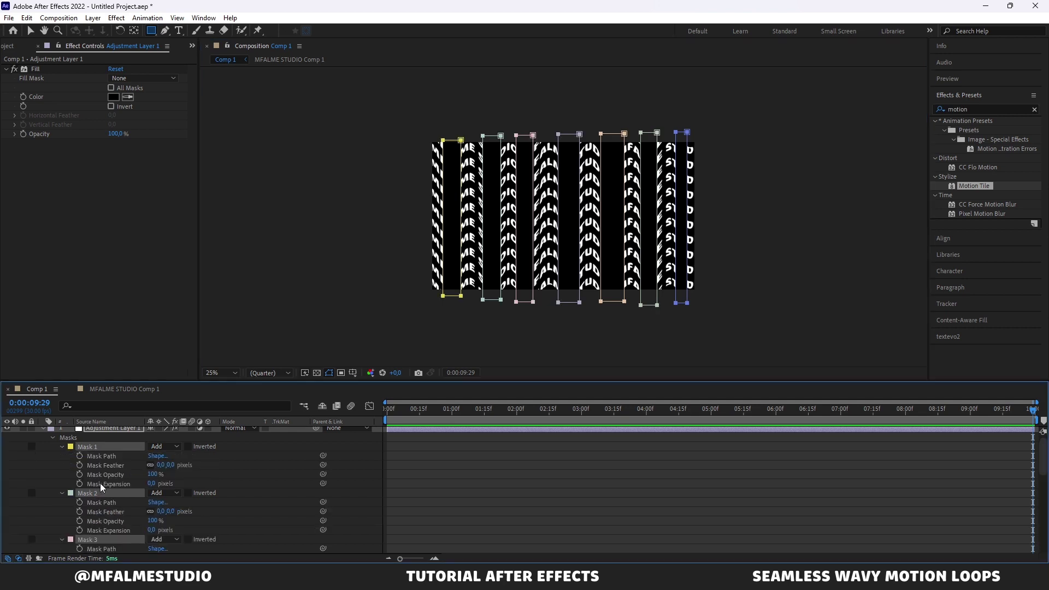
{"action": "left_click_drag", "start_coordinate": [162, 465], "coordinate": [244, 458]}
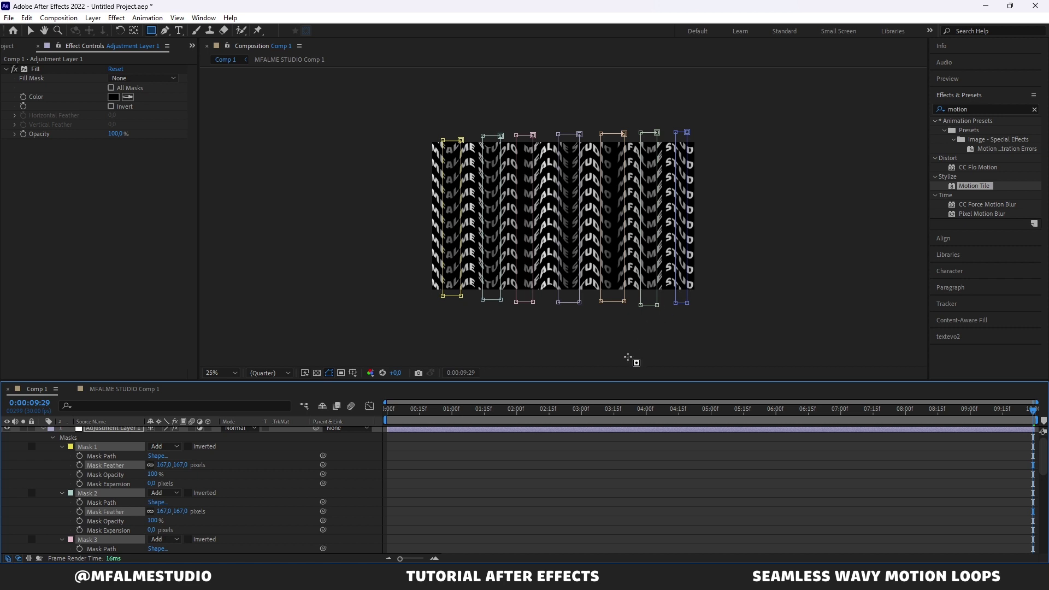
{"action": "key", "text": "v"}
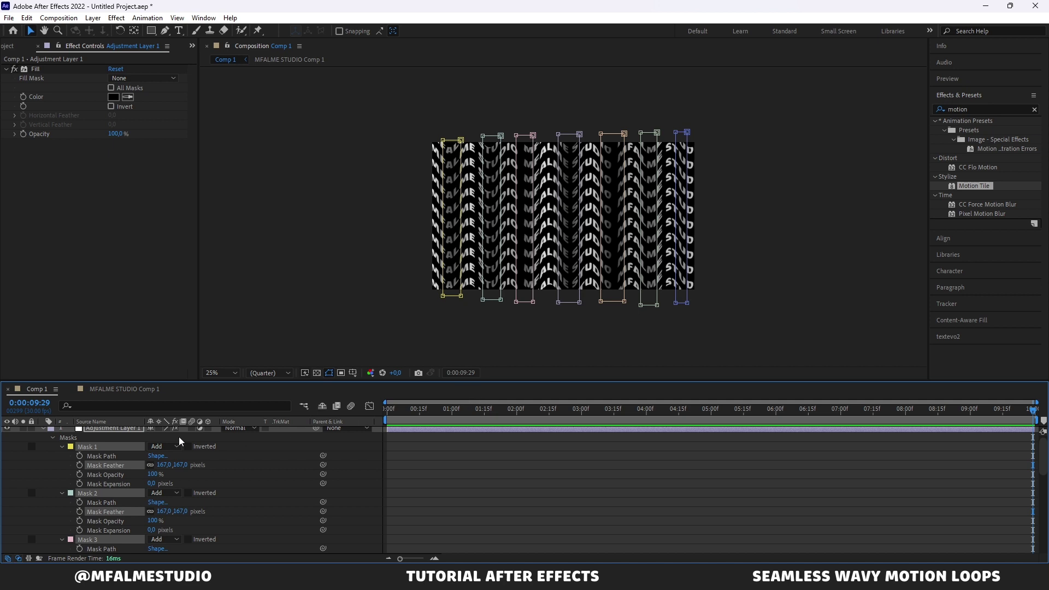
{"action": "left_click", "coordinate": [44, 431]}
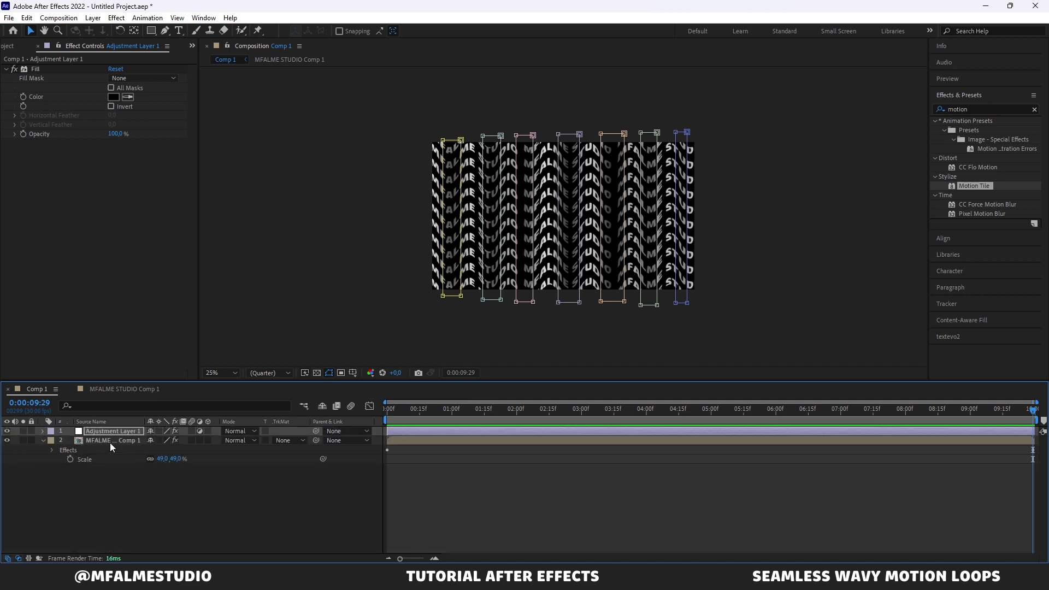
- In the MFALME STUDIO Comp 1 precomp, change the text fill colour to purple 943DE5
{"action": "left_click", "coordinate": [123, 390]}
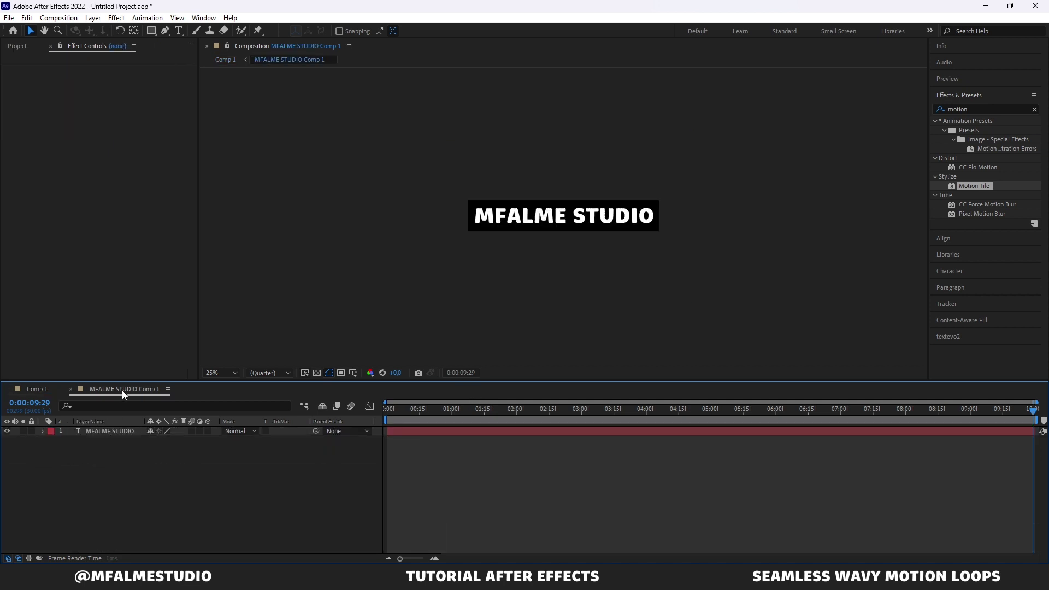
{"action": "left_click", "coordinate": [621, 225]}
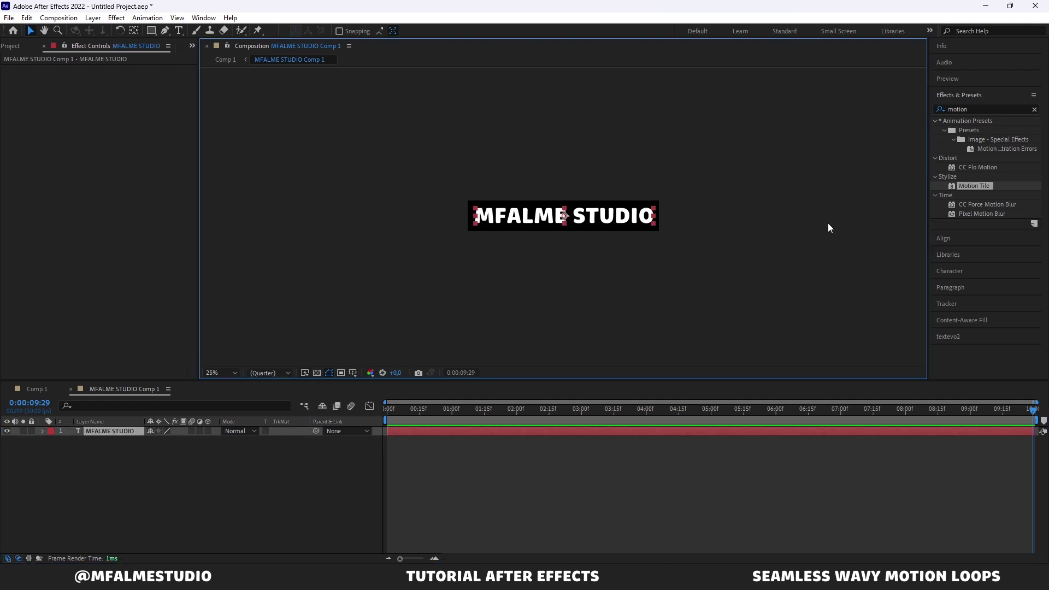
{"action": "left_click", "coordinate": [956, 271]}
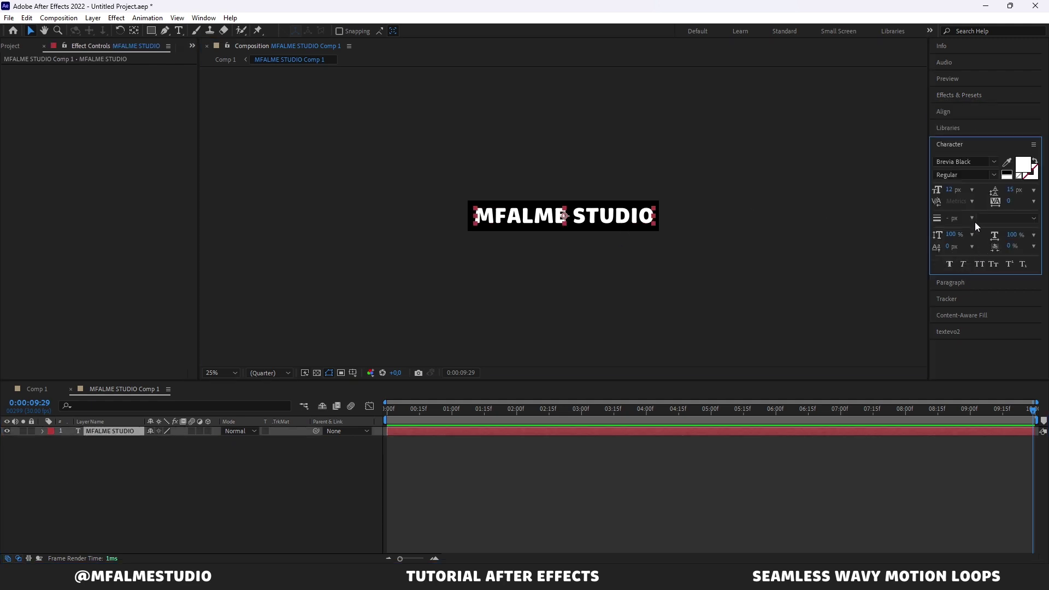
{"action": "left_click", "coordinate": [1024, 164]}
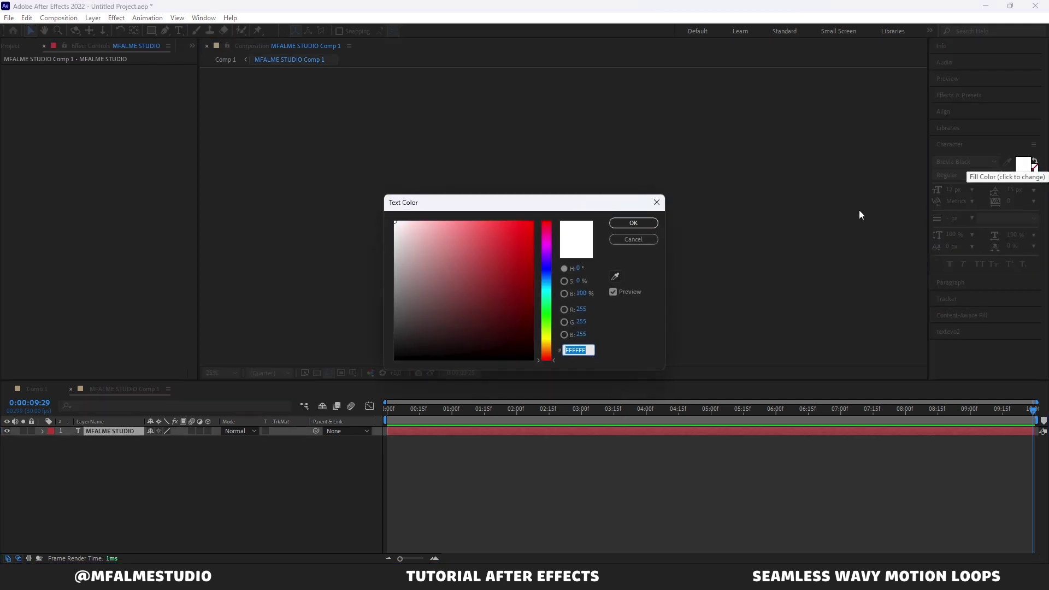
{"action": "mouse_move", "coordinate": [543, 293]}
{"action": "left_mouse_down"}
{"action": "mouse_move", "coordinate": [543, 325]}
{"action": "mouse_move", "coordinate": [550, 257]}
{"action": "left_mouse_up"}
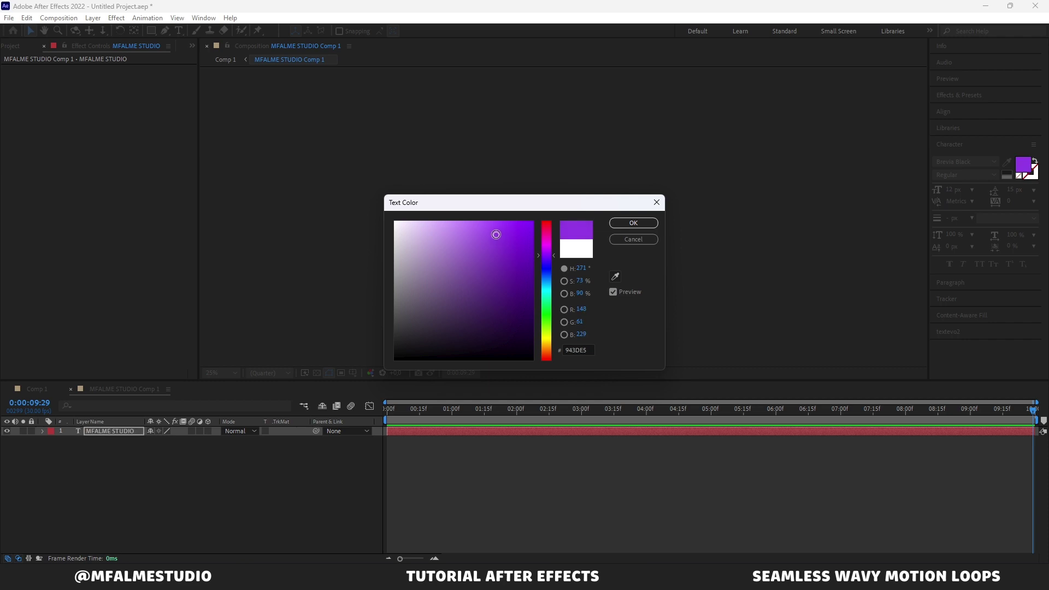
{"action": "left_click", "coordinate": [649, 224]}
- Back in Comp 1, deselect the adjustment layer and play the loop from the start
{"action": "left_click", "coordinate": [46, 389]}
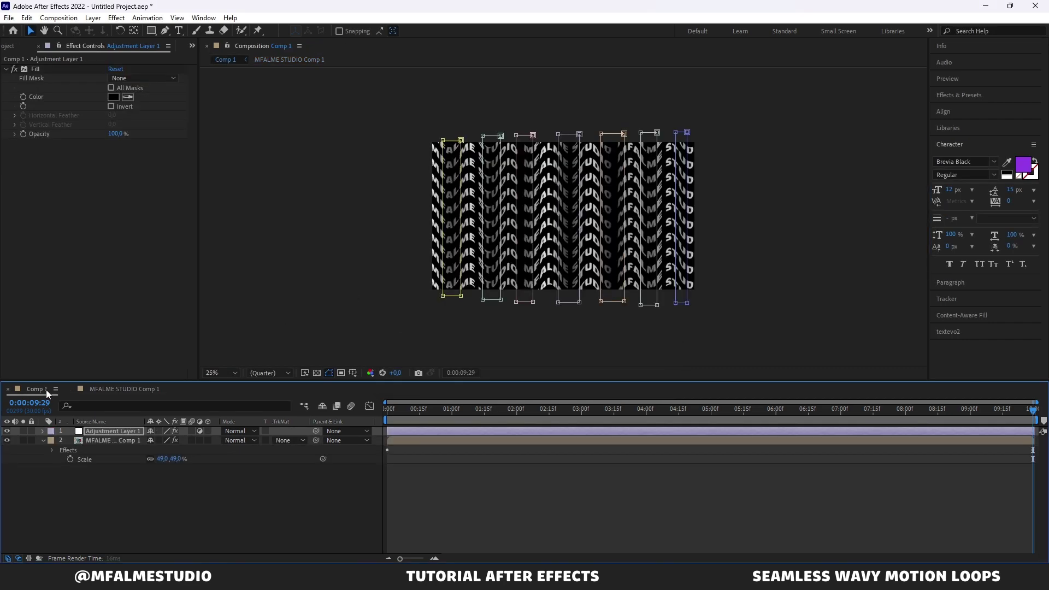
{"action": "left_click", "coordinate": [712, 257]}
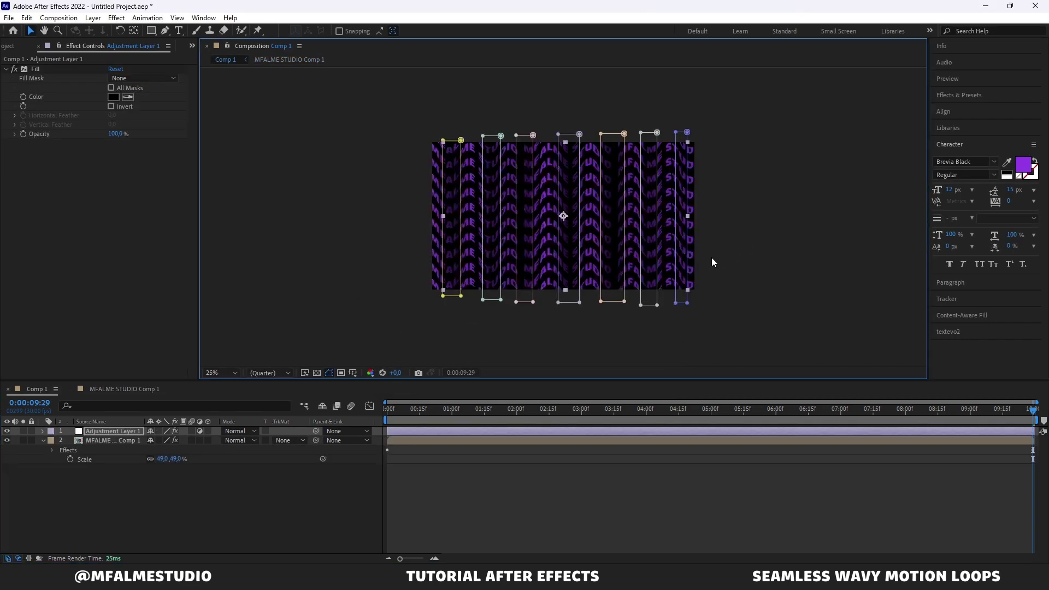
{"action": "left_click", "coordinate": [583, 321]}
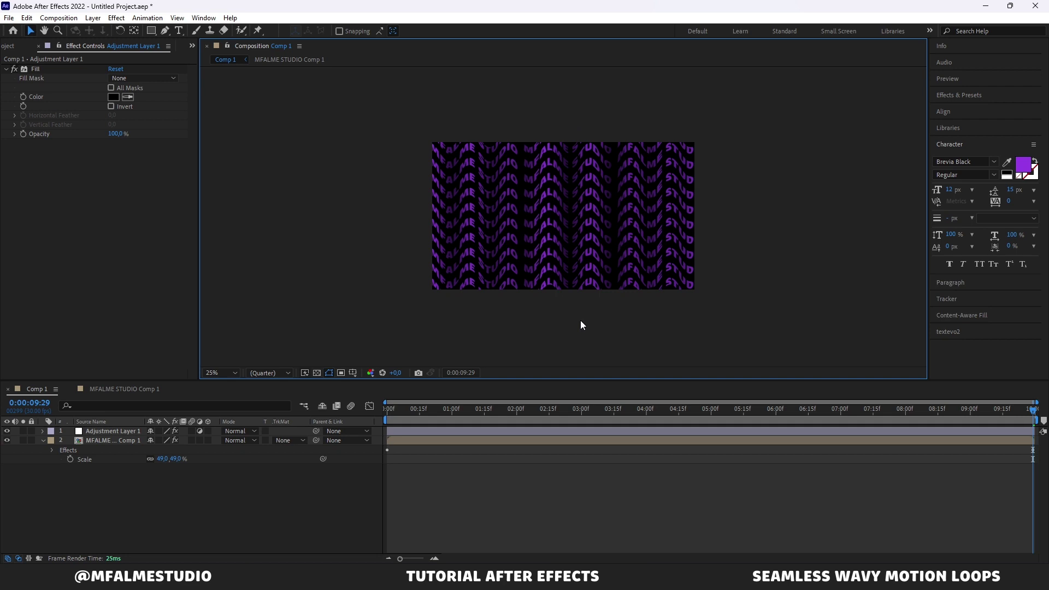
{"action": "left_click", "coordinate": [387, 409]}
{"action": "key", "text": "space"}
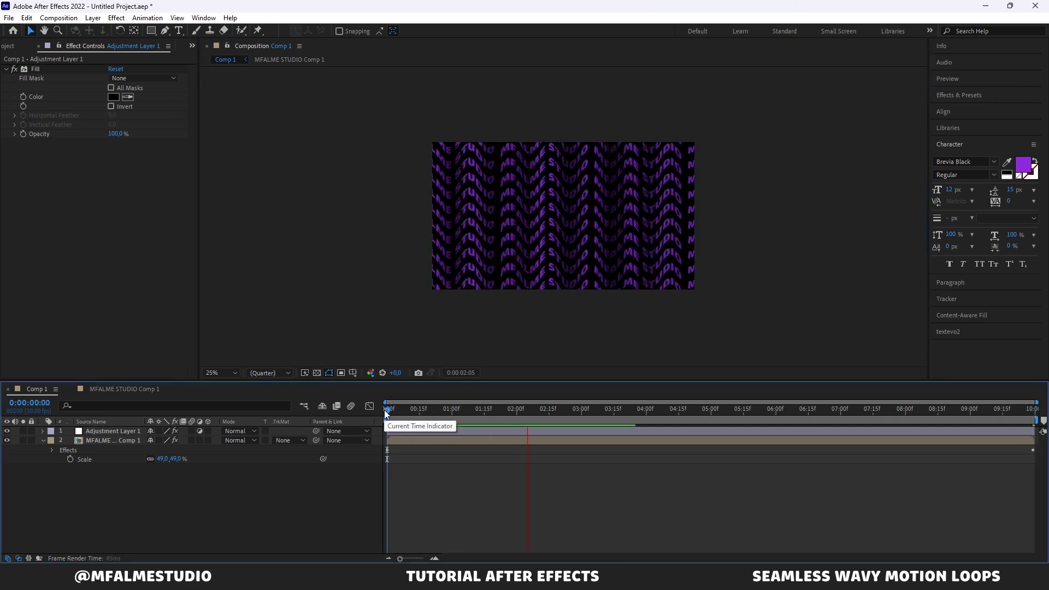
- Rewind to frame 0:00:00:00 and replay the preview of the purple column loop
{"action": "scroll", "coordinate": [612, 279], "scroll_direction": "up", "scroll_amount": 2}
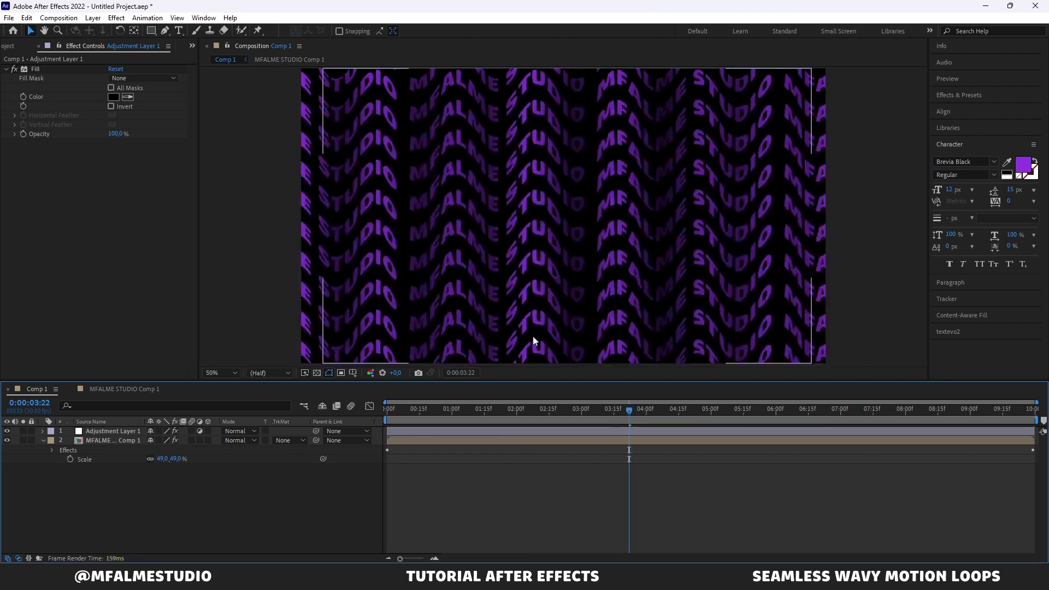
{"action": "left_click_drag", "start_coordinate": [405, 411], "coordinate": [381, 412]}
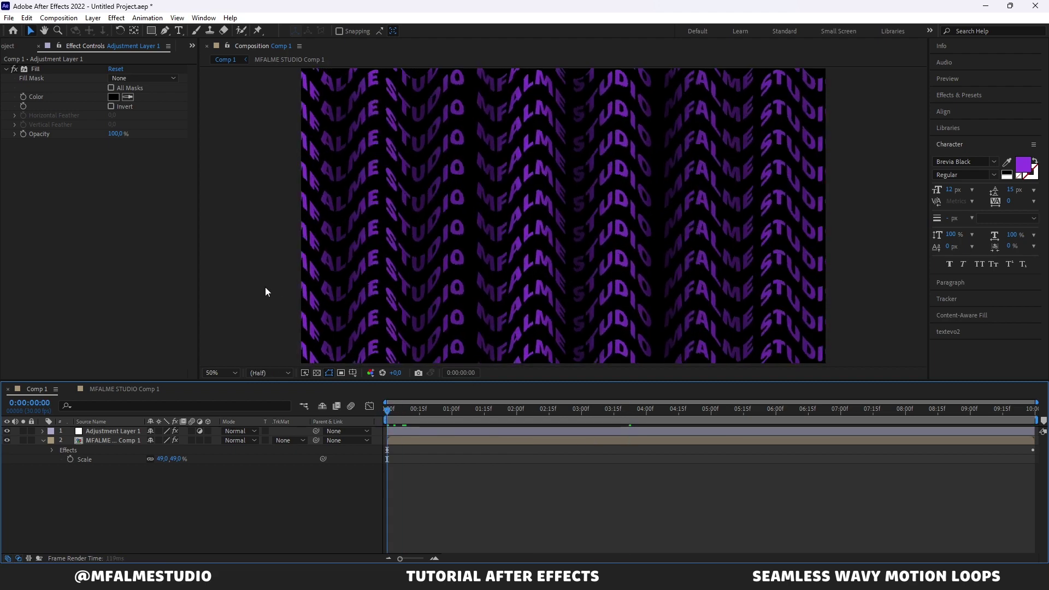
{"action": "key", "text": "space"}
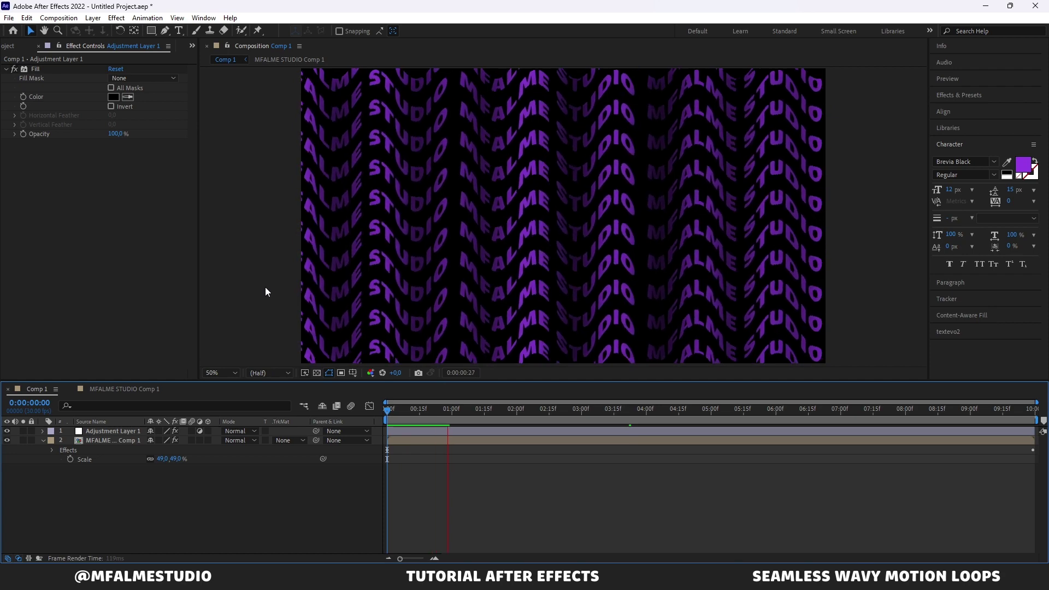